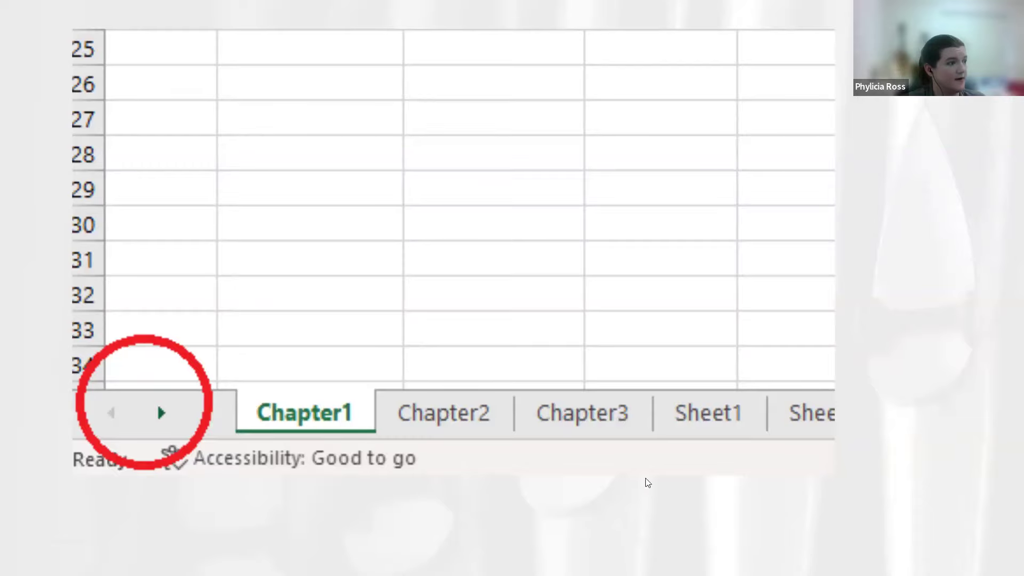
- Switch from the slideshow to the Excel member workbook and view the Chapter2 and Chapter3 sheets
{"action": "key", "text": "Escape"}
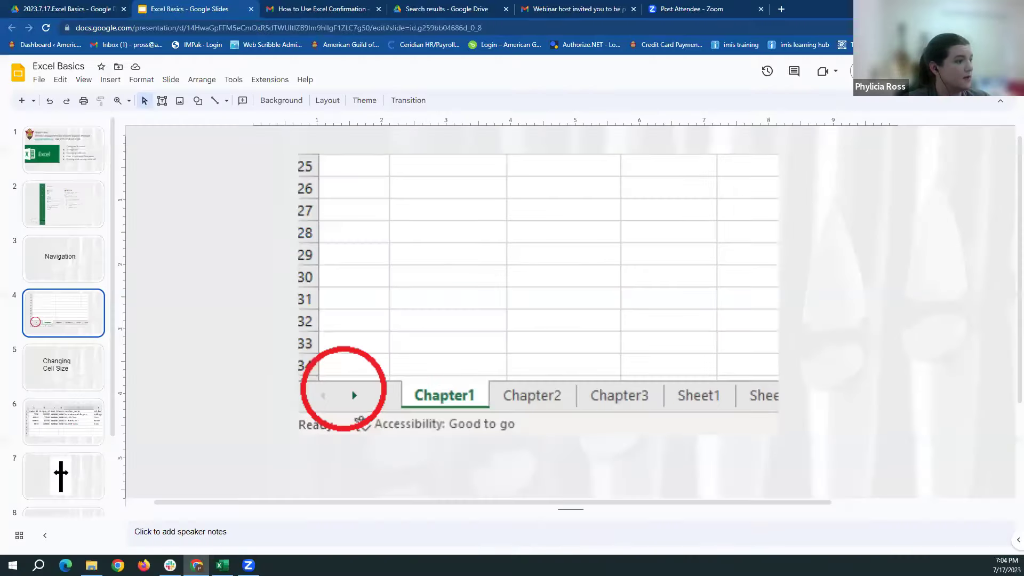
{"action": "key", "text": "alt+Tab"}
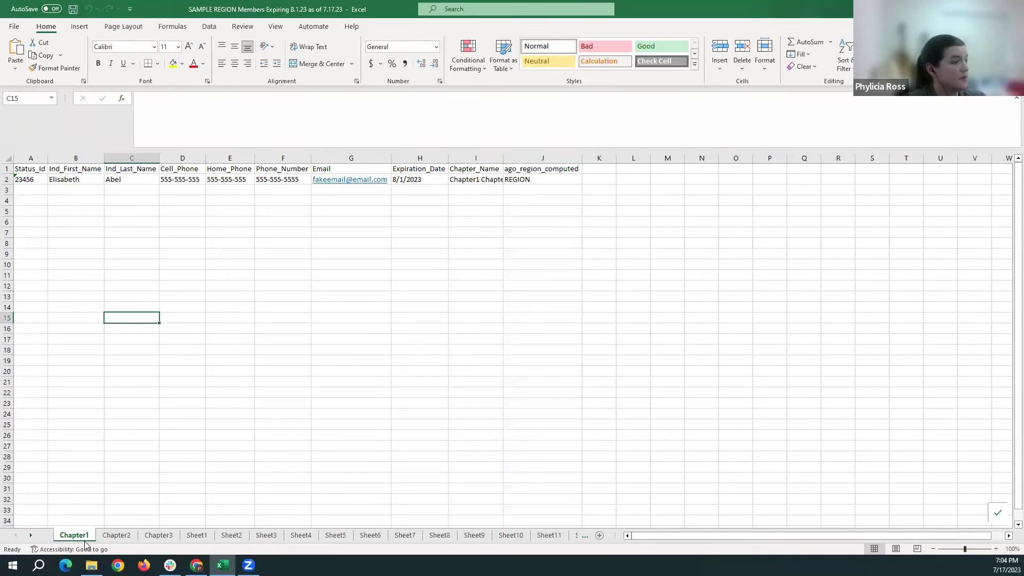
{"action": "left_click", "coordinate": [121, 537]}
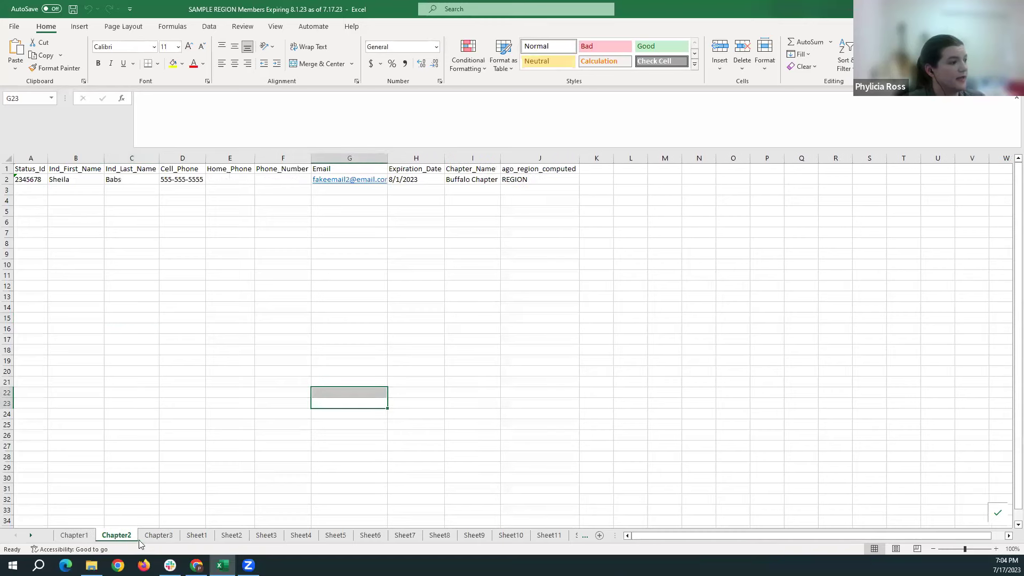
{"action": "left_click", "coordinate": [159, 536]}
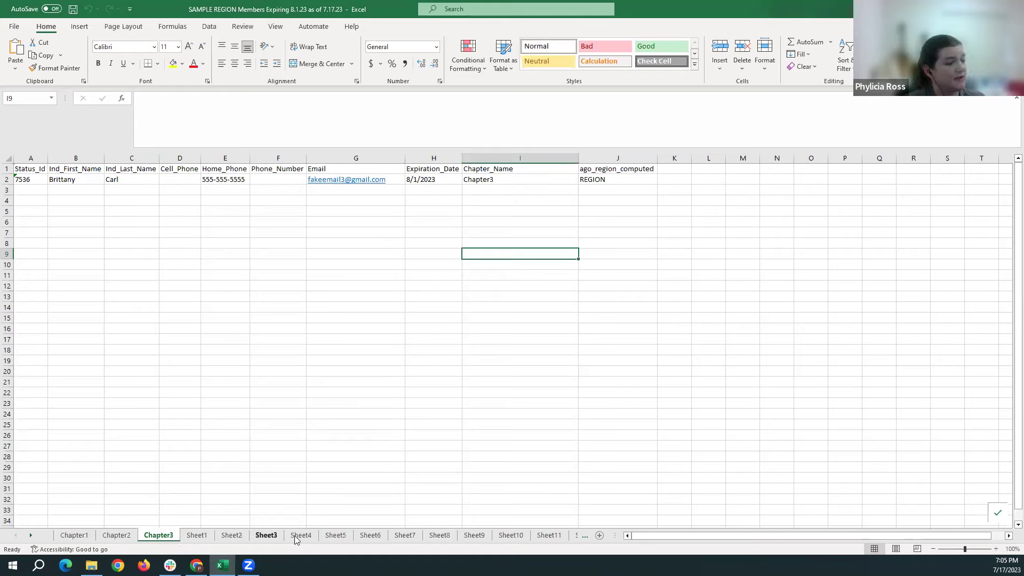
- Scroll the sheet tabs forward to Sheet18 and back to Chapter1 without changing the open sheet
{"action": "left_click", "coordinate": [32, 535]}
{"action": "left_click", "coordinate": [33, 536]}
{"action": "left_click", "coordinate": [32, 535]}
{"action": "left_click", "coordinate": [32, 536]}
{"action": "left_click", "coordinate": [32, 535]}
{"action": "left_click", "coordinate": [33, 535]}
{"action": "left_click", "coordinate": [33, 536]}
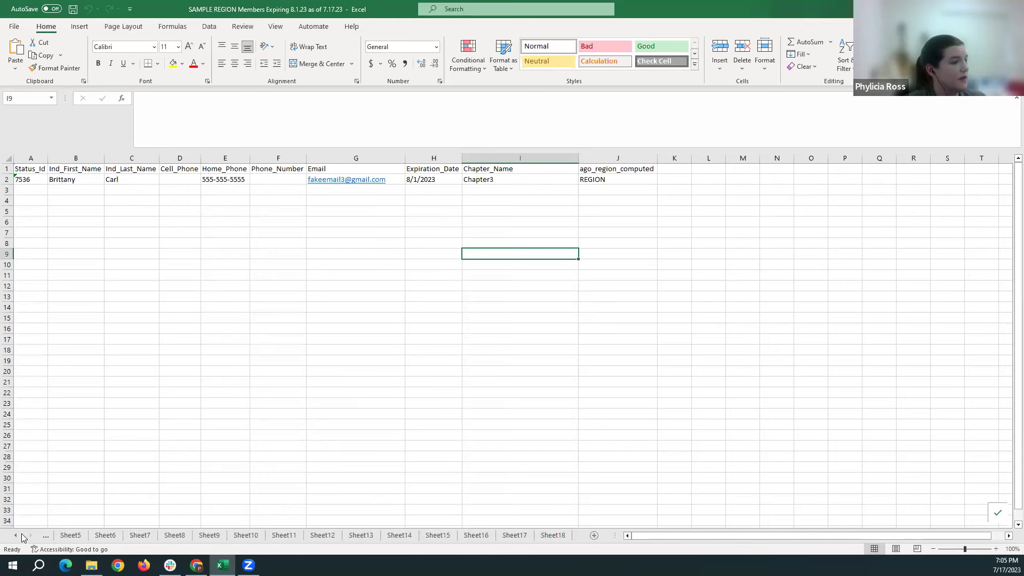
{"action": "left_click", "coordinate": [16, 536]}
{"action": "left_click", "coordinate": [16, 536]}
{"action": "left_click", "coordinate": [16, 536]}
{"action": "left_click", "coordinate": [16, 536]}
{"action": "left_click", "coordinate": [16, 536]}
{"action": "left_click", "coordinate": [16, 536]}
{"action": "left_click", "coordinate": [16, 536]}
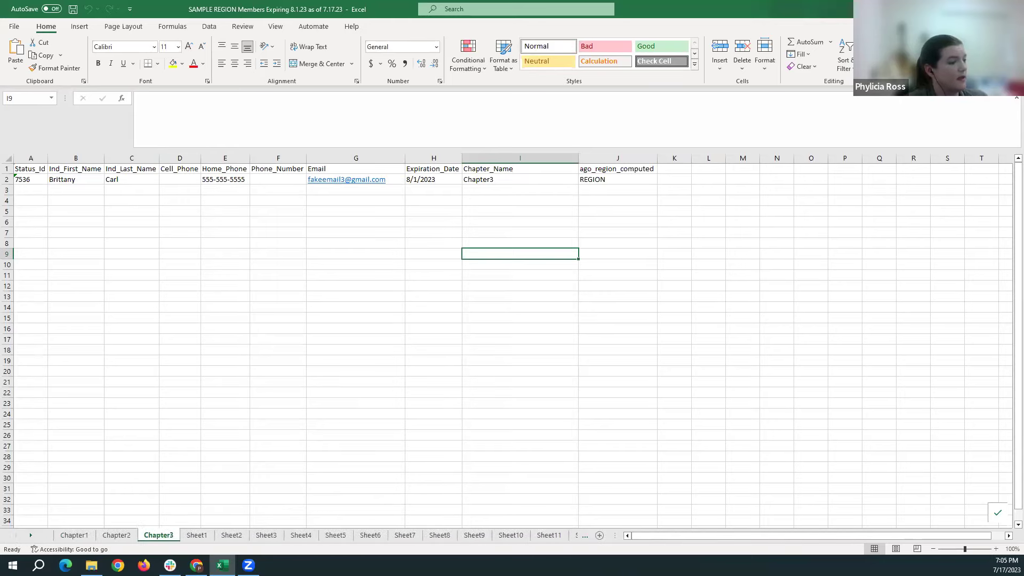
- Step through the sheets hidden beyond Sheet11 and bring the first sheet tabs back into view
{"action": "left_click", "coordinate": [585, 536]}
{"action": "left_click", "coordinate": [584, 536]}
{"action": "left_click", "coordinate": [584, 537]}
{"action": "left_click", "coordinate": [584, 536]}
{"action": "left_click", "coordinate": [584, 537]}
{"action": "left_click", "coordinate": [31, 536]}
{"action": "left_click", "coordinate": [30, 537]}
{"action": "left_click", "coordinate": [16, 535]}
{"action": "left_click", "coordinate": [15, 536]}
{"action": "left_click", "coordinate": [16, 536]}
- View the Chapter1, Chapter2, Chapter3, Sheet1 and Sheet8 worksheets in turn, and return to Chapter1
{"action": "left_click", "coordinate": [66, 536]}
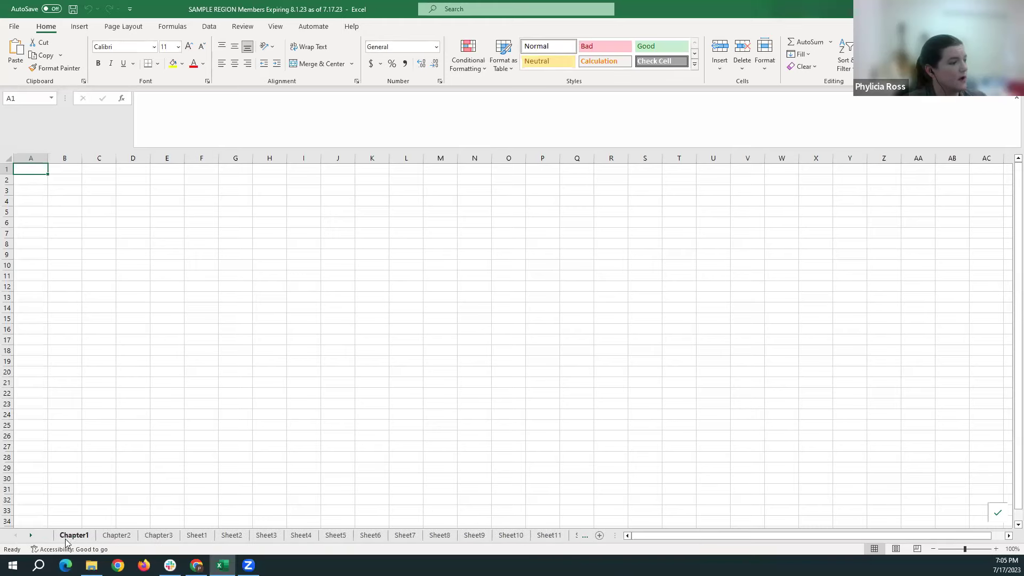
{"action": "left_click", "coordinate": [114, 536]}
{"action": "left_click", "coordinate": [158, 536]}
{"action": "left_click", "coordinate": [196, 535]}
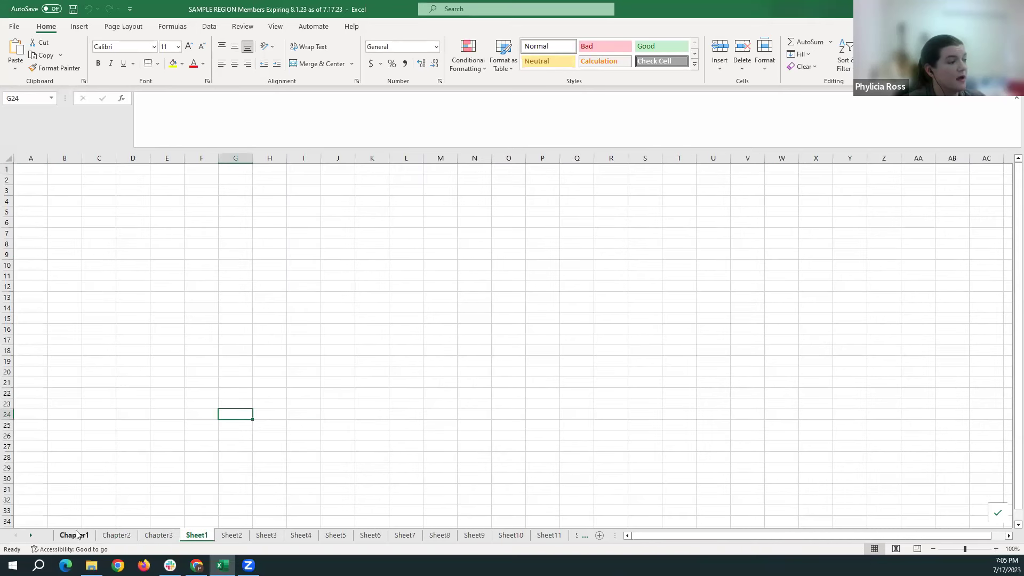
{"action": "left_click", "coordinate": [73, 536]}
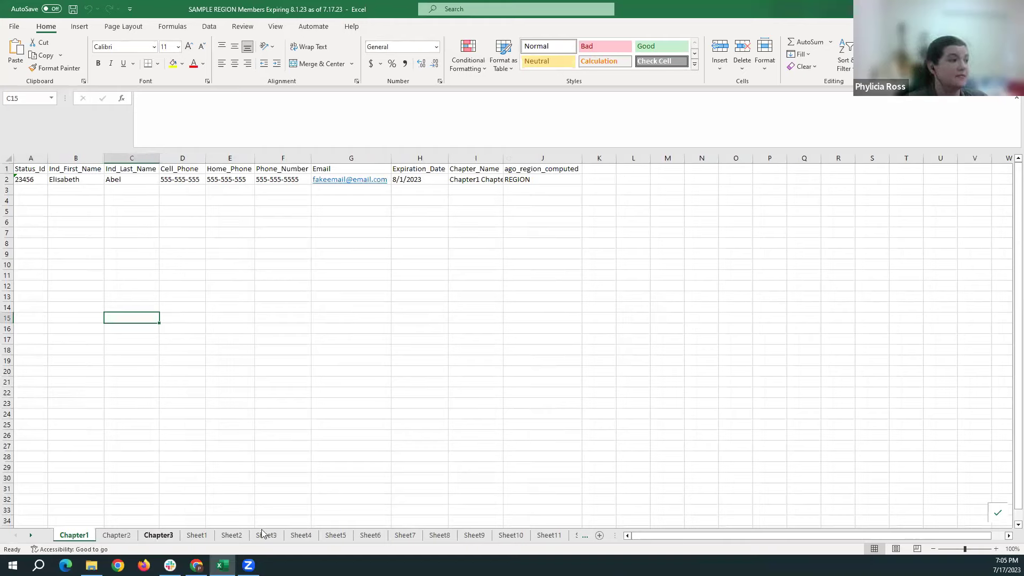
{"action": "left_click", "coordinate": [439, 535]}
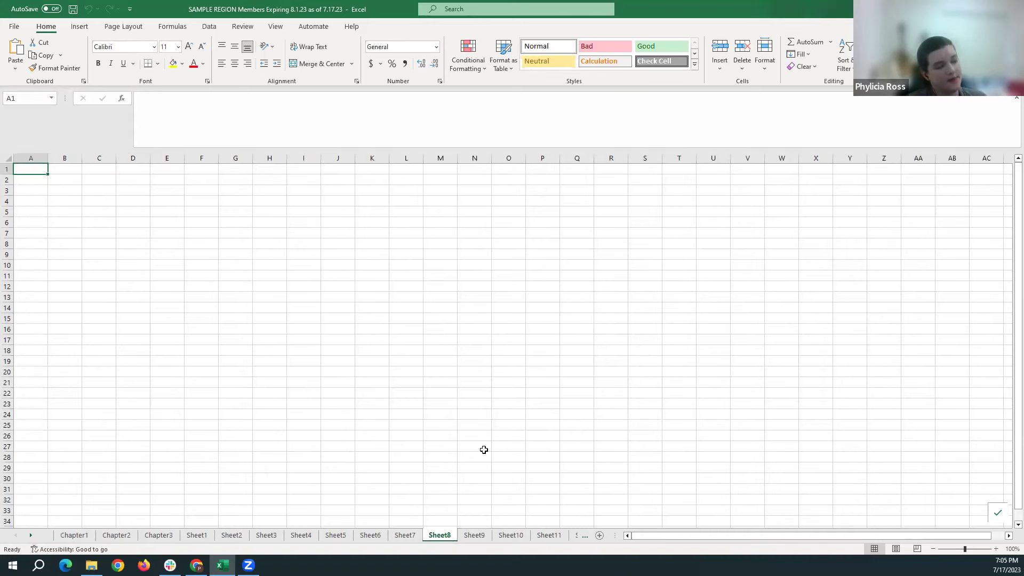
{"action": "left_click", "coordinate": [84, 535]}
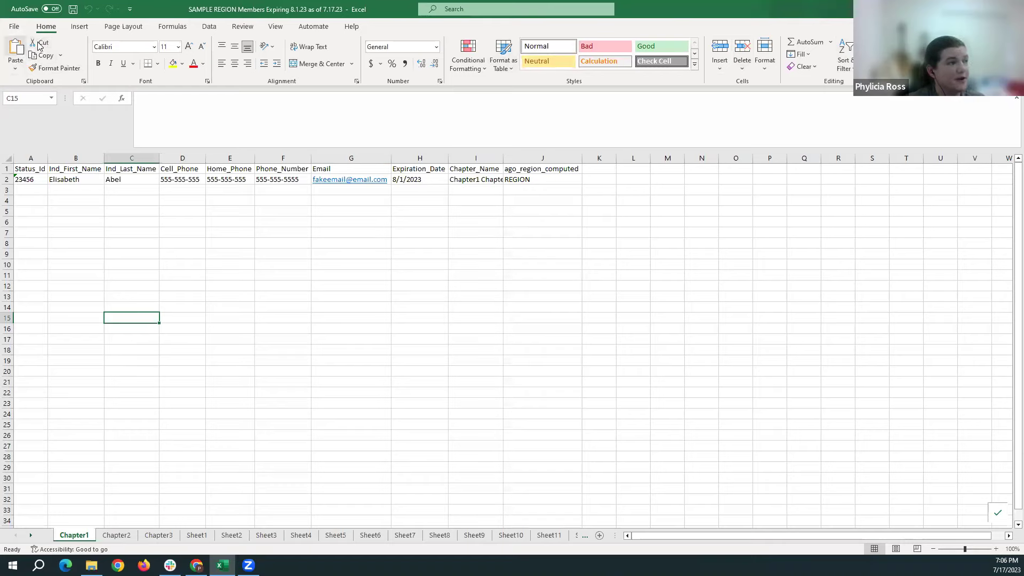
- Cut the member's first name from cell B2 and paste it into cell B6
{"action": "left_click", "coordinate": [63, 180]}
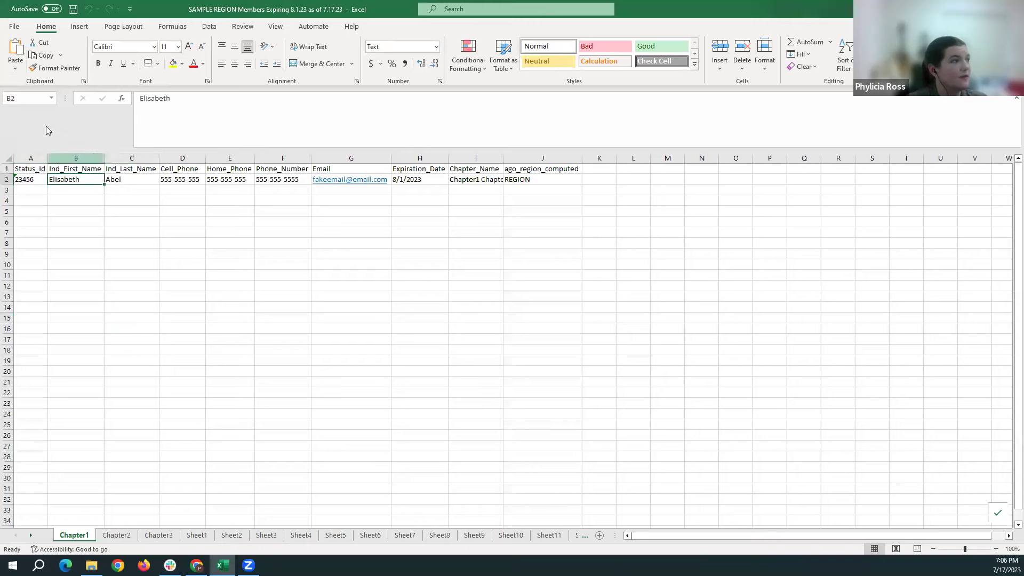
{"action": "left_click", "coordinate": [41, 42]}
{"action": "left_click", "coordinate": [62, 222]}
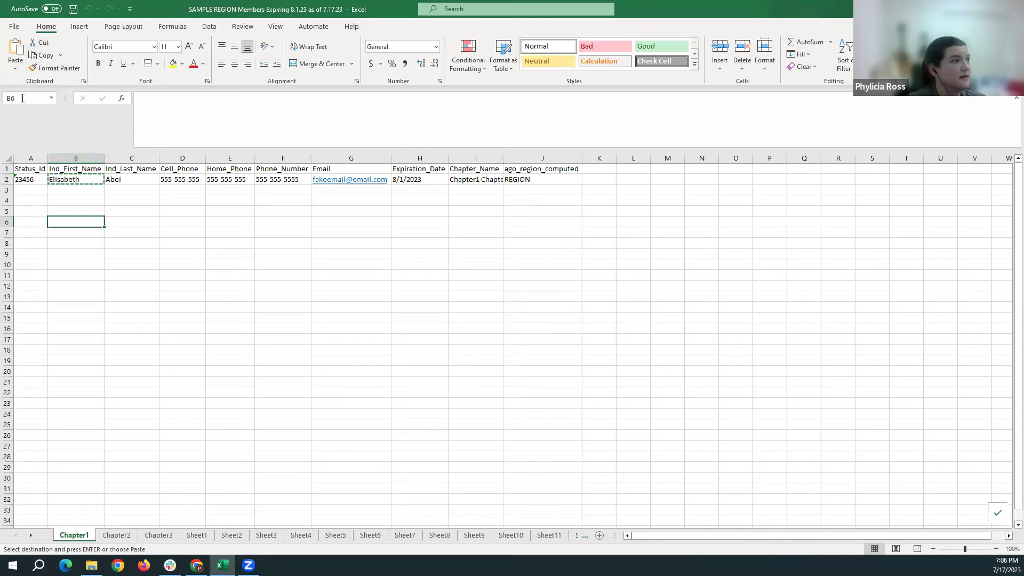
{"action": "left_click", "coordinate": [13, 49]}
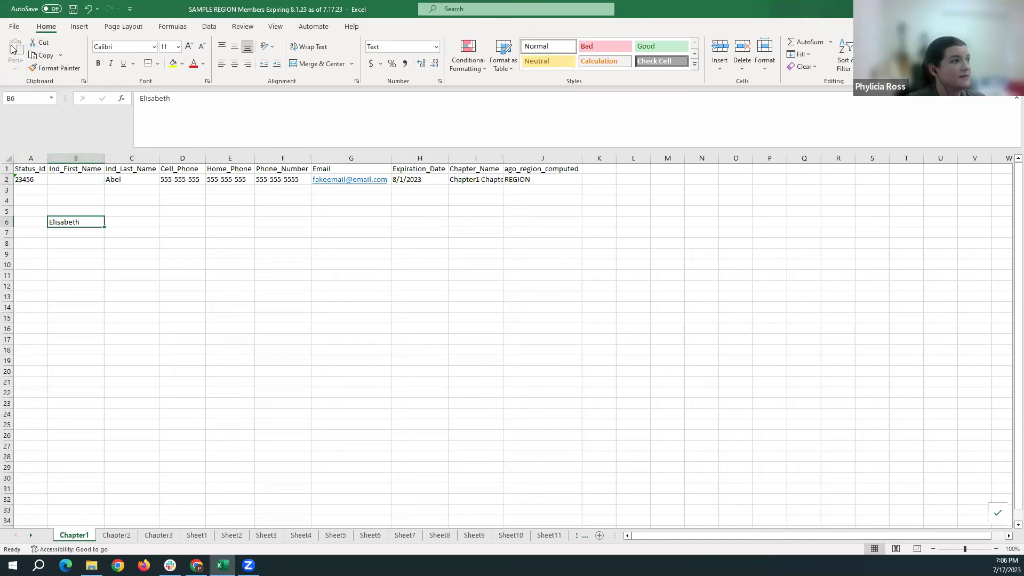
- Copy the first name in cell B6 back into cell B2
{"action": "left_click", "coordinate": [43, 57]}
{"action": "left_click", "coordinate": [67, 179]}
{"action": "key", "text": "ctrl+v"}
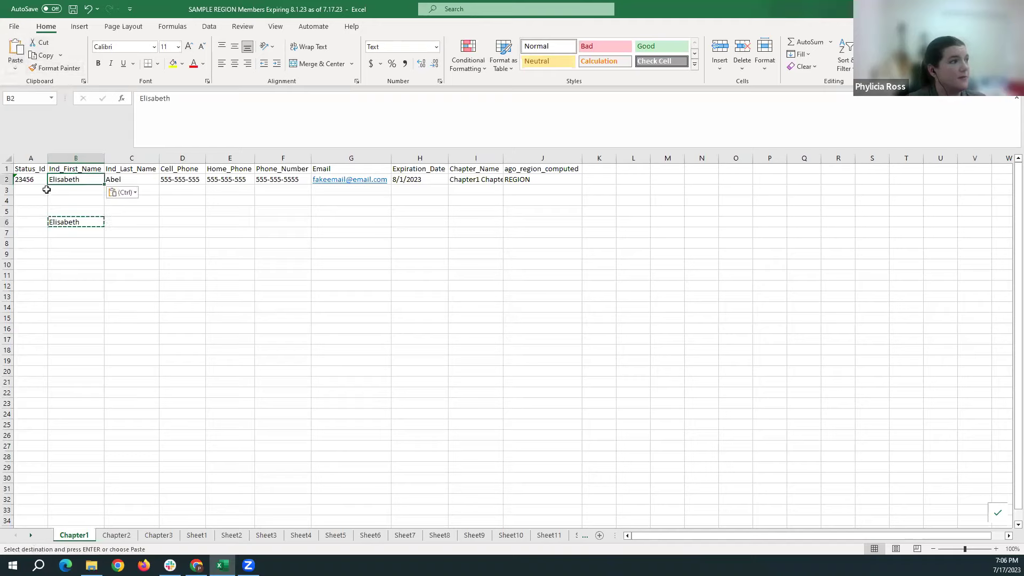
- Paste the copied first name into cell B2 again using the standard paste option
{"action": "left_click", "coordinate": [74, 204]}
{"action": "right_click", "coordinate": [76, 179]}
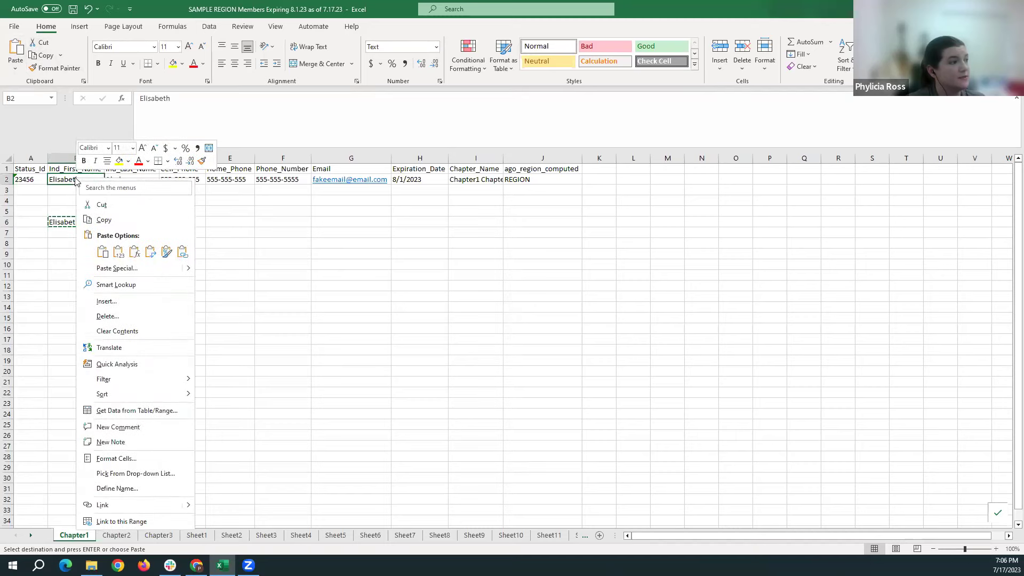
{"action": "key", "text": "Escape"}
{"action": "left_click", "coordinate": [97, 203]}
{"action": "left_click", "coordinate": [85, 181]}
{"action": "right_click", "coordinate": [83, 183]}
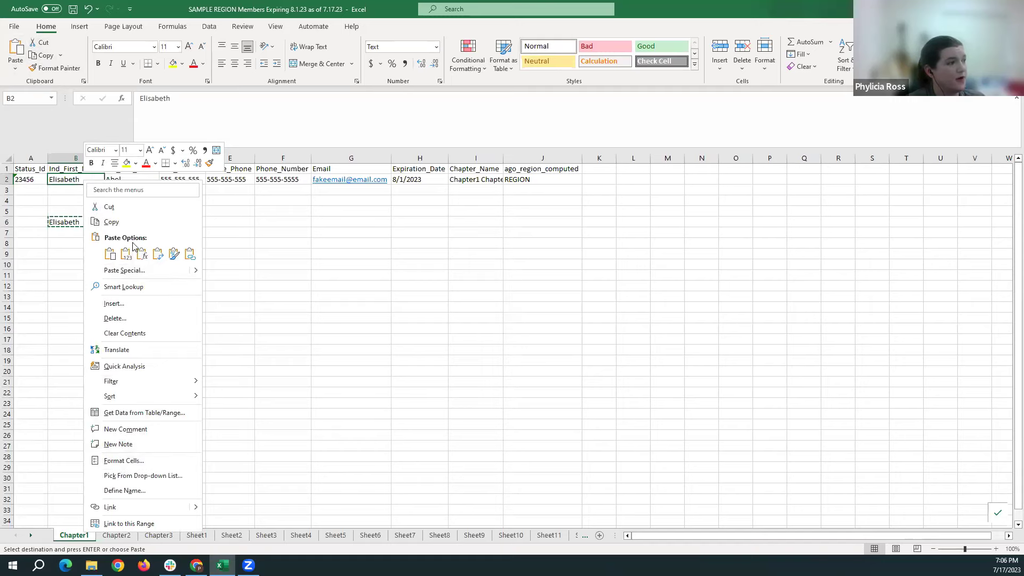
{"action": "left_click", "coordinate": [110, 254]}
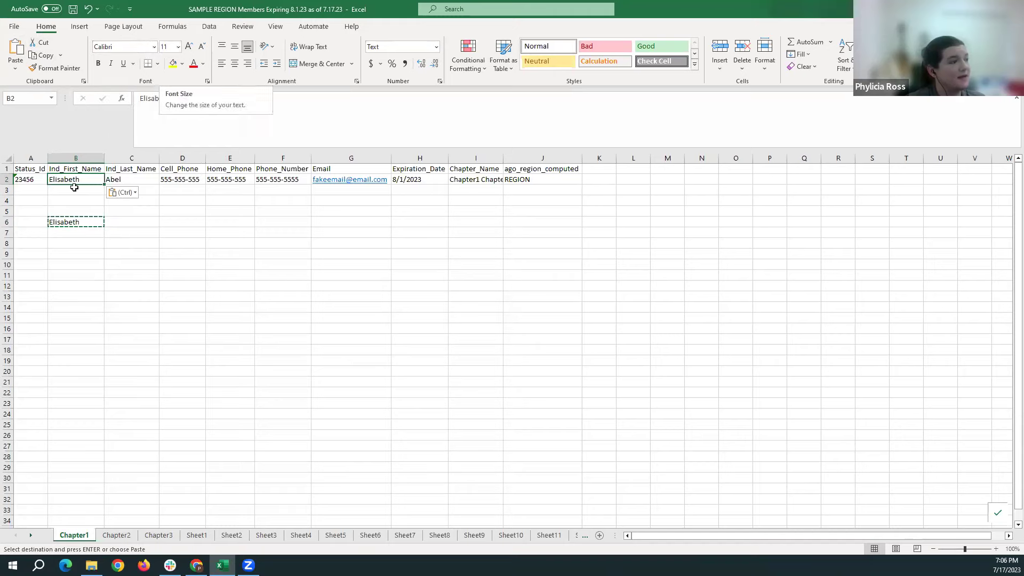
- Delete the duplicate first name from cell B6
{"action": "left_click", "coordinate": [70, 220]}
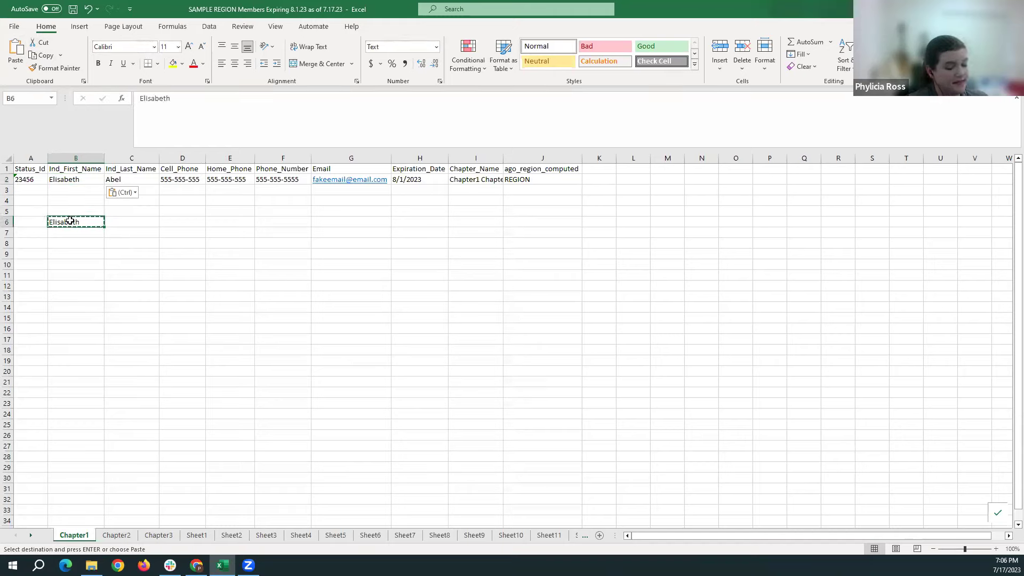
{"action": "key", "text": "Delete"}
{"action": "left_click", "coordinate": [60, 191]}
- Enlarge the font of cells A1 through J14 by several size increments
{"action": "left_click_drag", "start_coordinate": [25, 172], "coordinate": [582, 310]}
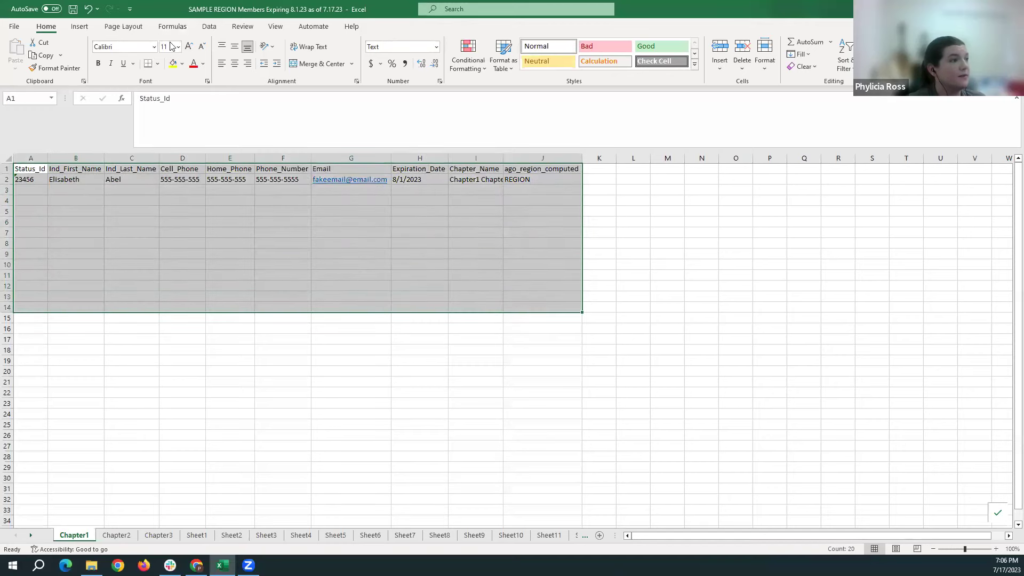
{"action": "left_click", "coordinate": [188, 48]}
{"action": "left_click", "coordinate": [189, 47]}
{"action": "left_click", "coordinate": [189, 47]}
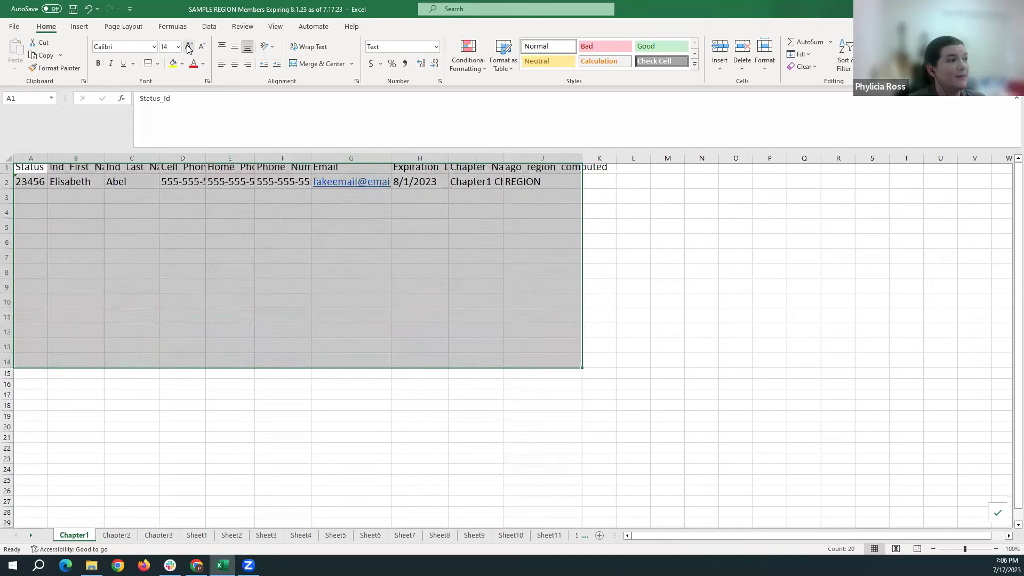
{"action": "left_click", "coordinate": [188, 48]}
{"action": "left_click", "coordinate": [189, 47]}
{"action": "left_click", "coordinate": [188, 48]}
{"action": "left_click", "coordinate": [189, 48]}
- Shrink the font of cells A1 through J14 step by step to 10 and set it to size 11
{"action": "left_click", "coordinate": [202, 46]}
{"action": "left_click", "coordinate": [202, 47]}
{"action": "left_click", "coordinate": [203, 47]}
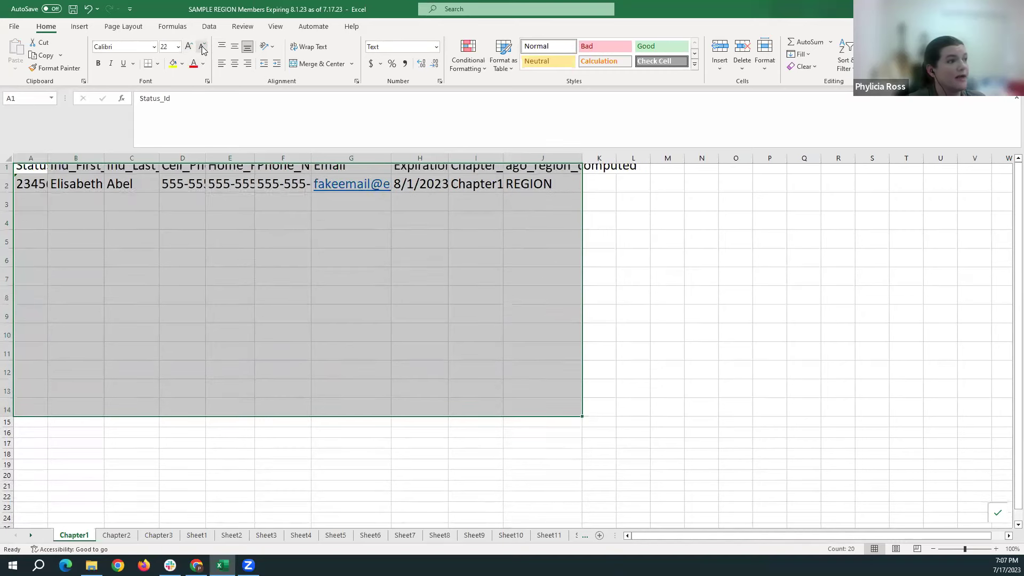
{"action": "left_click", "coordinate": [202, 47]}
{"action": "left_click", "coordinate": [203, 47]}
{"action": "left_click", "coordinate": [203, 47]}
{"action": "left_click", "coordinate": [201, 46]}
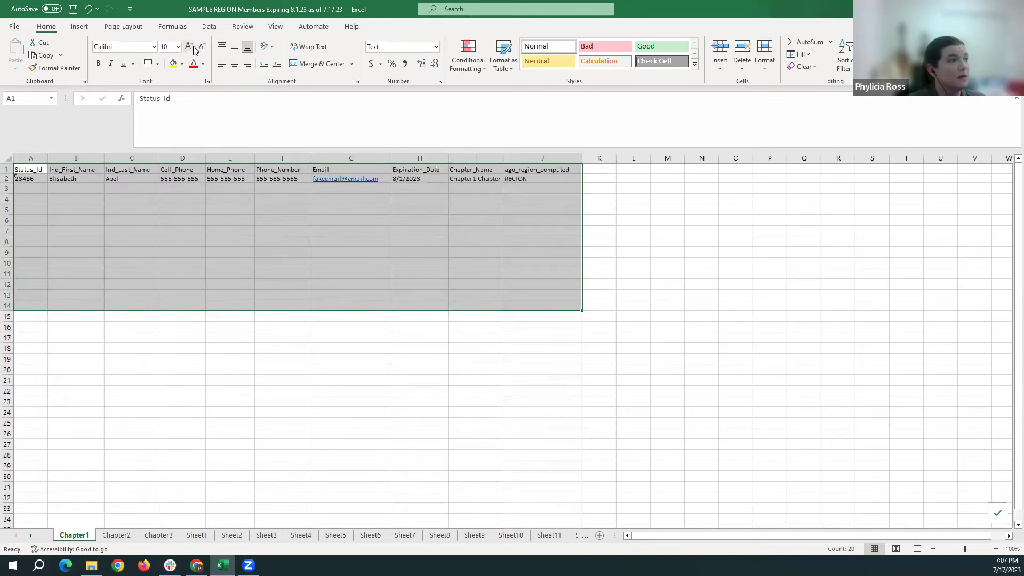
{"action": "left_click", "coordinate": [179, 47]}
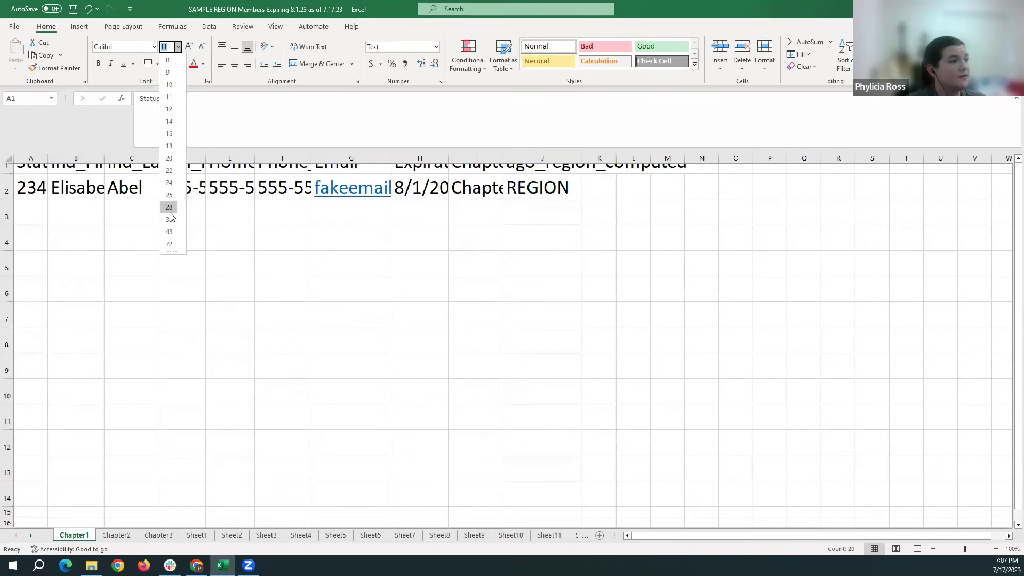
{"action": "left_click", "coordinate": [178, 46]}
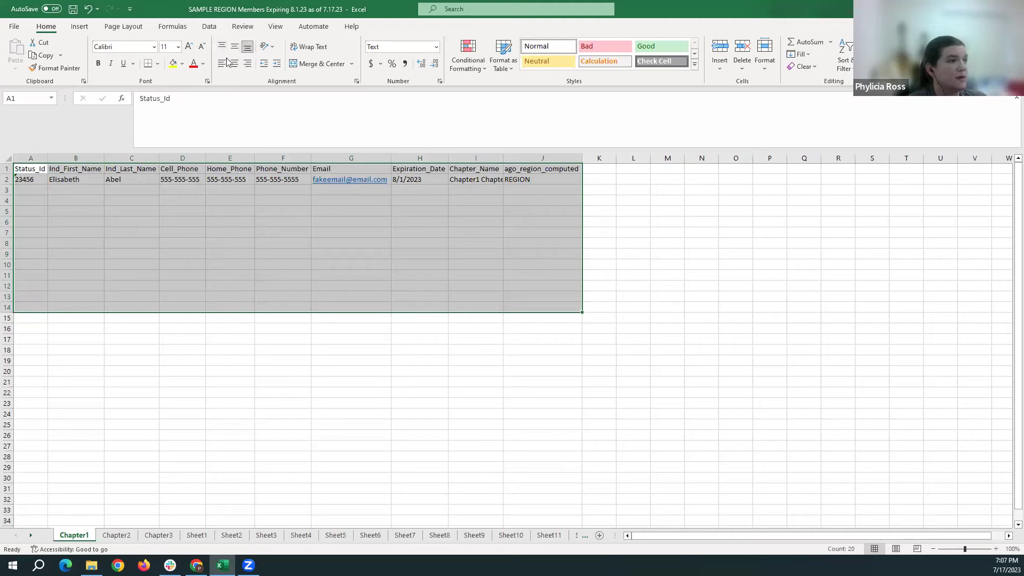
- Top-align the last name in cell C2 and make row 2 about five times as tall
{"action": "left_click", "coordinate": [214, 210]}
{"action": "left_click", "coordinate": [122, 180]}
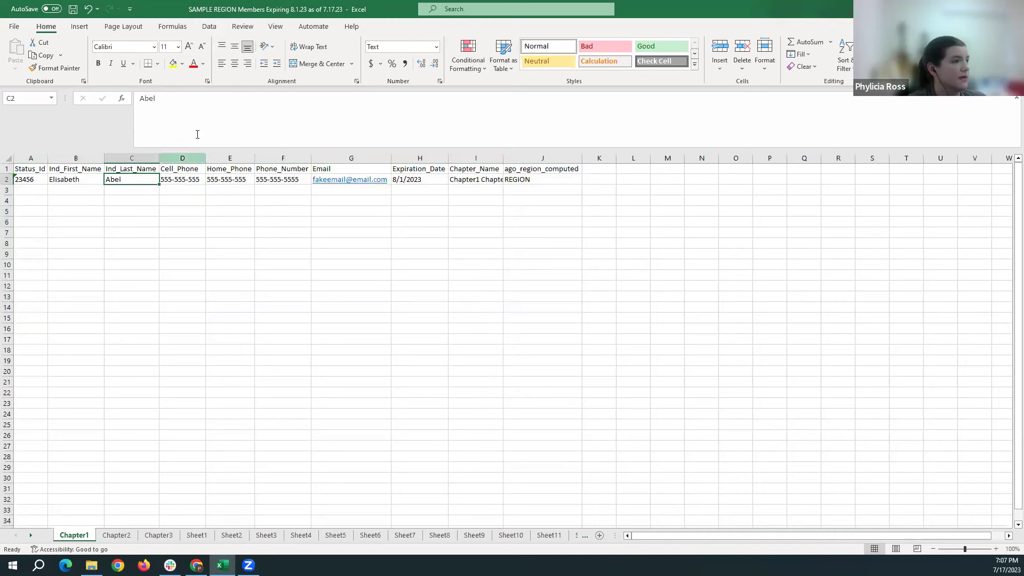
{"action": "left_click", "coordinate": [222, 50]}
{"action": "left_click_drag", "start_coordinate": [6, 185], "coordinate": [7, 230]}
- Try top and bottom vertical alignment on cell C2 and settle on middle alignment
{"action": "left_click", "coordinate": [221, 49]}
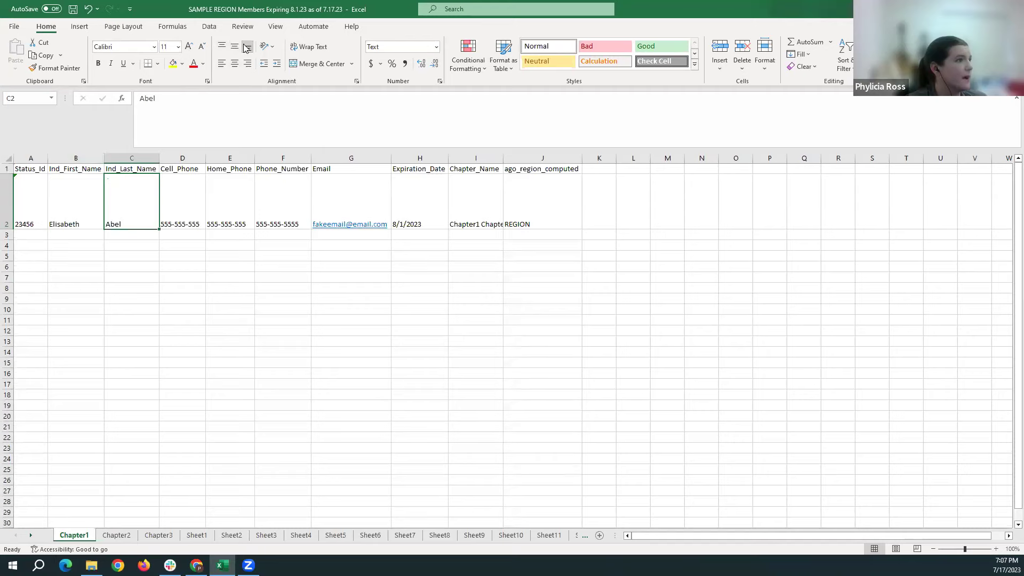
{"action": "left_click", "coordinate": [221, 51]}
{"action": "left_click", "coordinate": [247, 48]}
{"action": "left_click", "coordinate": [236, 48]}
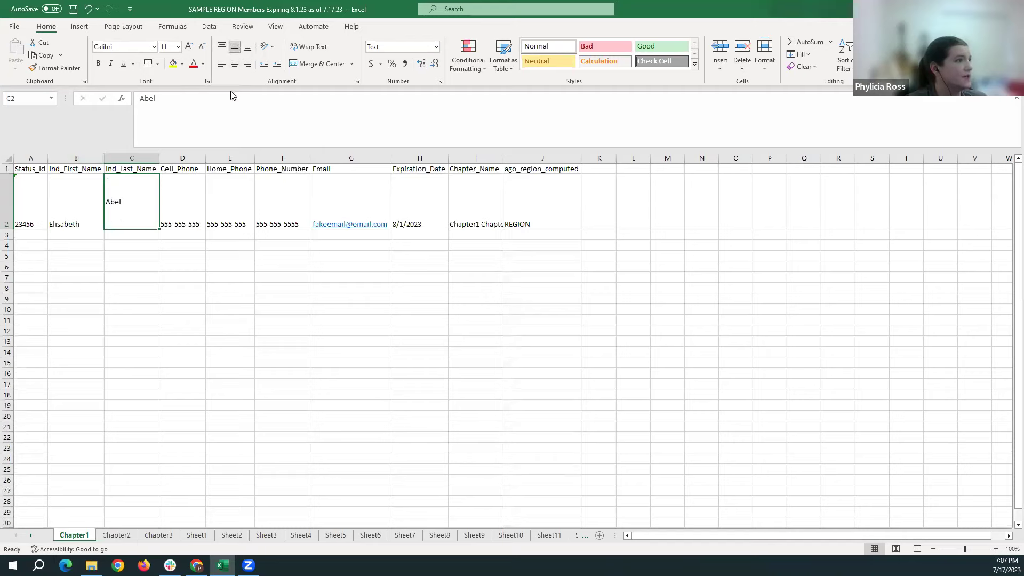
- Try right and left alignment on cell C2 and center its text horizontally
{"action": "left_click", "coordinate": [248, 64]}
{"action": "left_click", "coordinate": [222, 66]}
{"action": "left_click", "coordinate": [235, 67]}
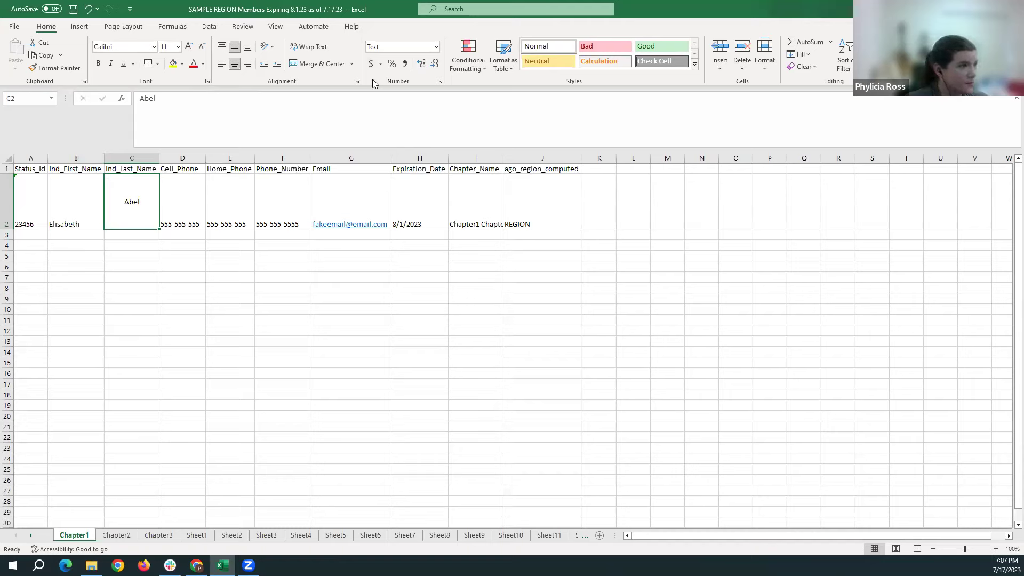
- Switch to Google Slides, present from the sheet navigation slide past the Changing Cell Size slide, and return to the Excel workbook
{"action": "left_click", "coordinate": [441, 107]}
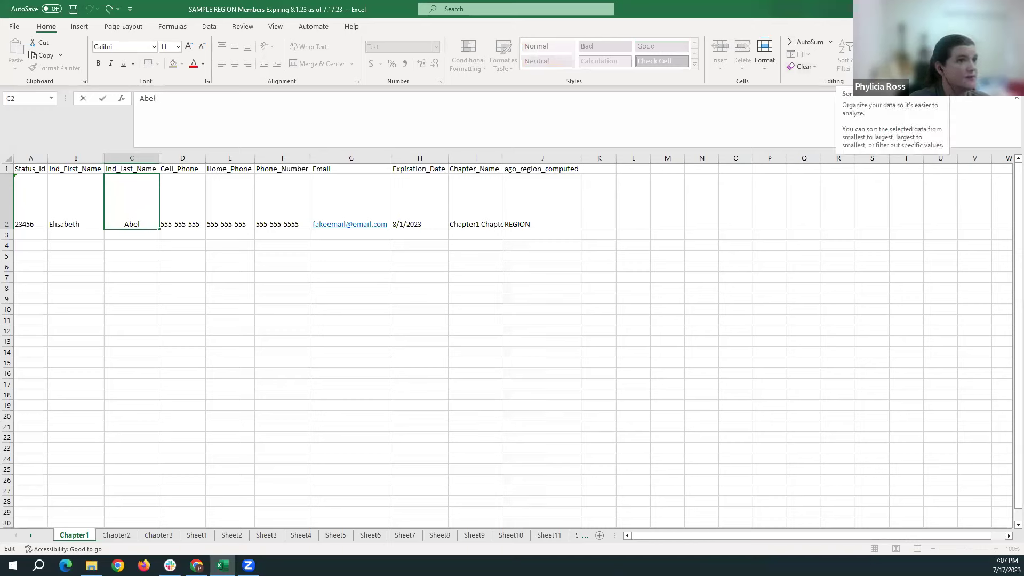
{"action": "key", "text": "alt+Tab"}
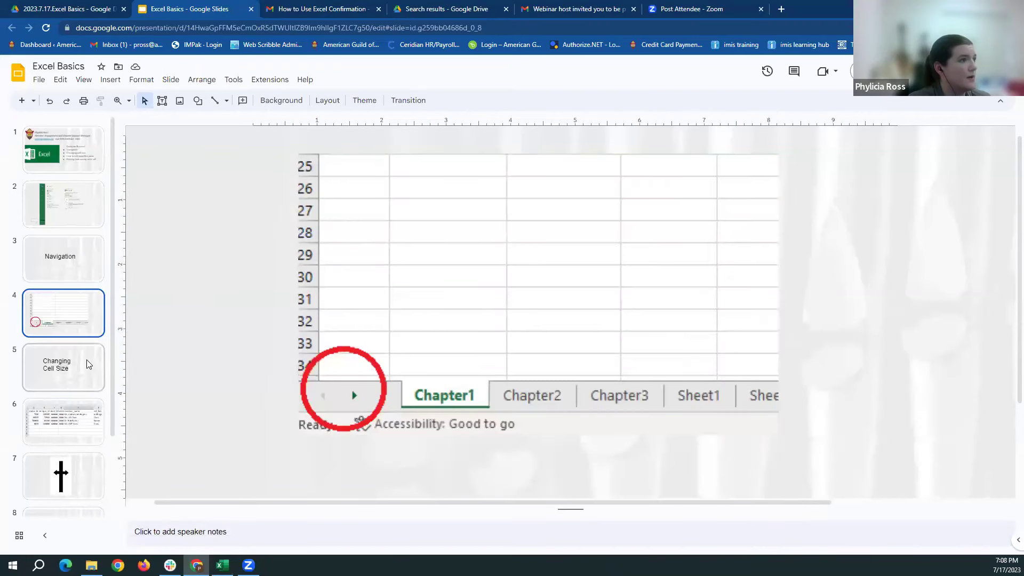
{"action": "key", "text": "ctrl+F5"}
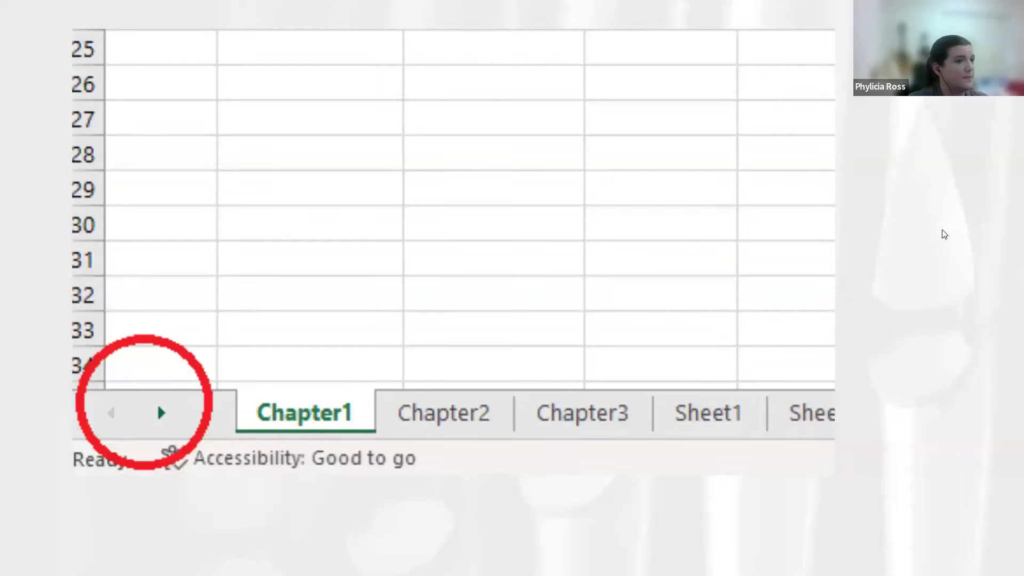
{"action": "left_click", "coordinate": [961, 224]}
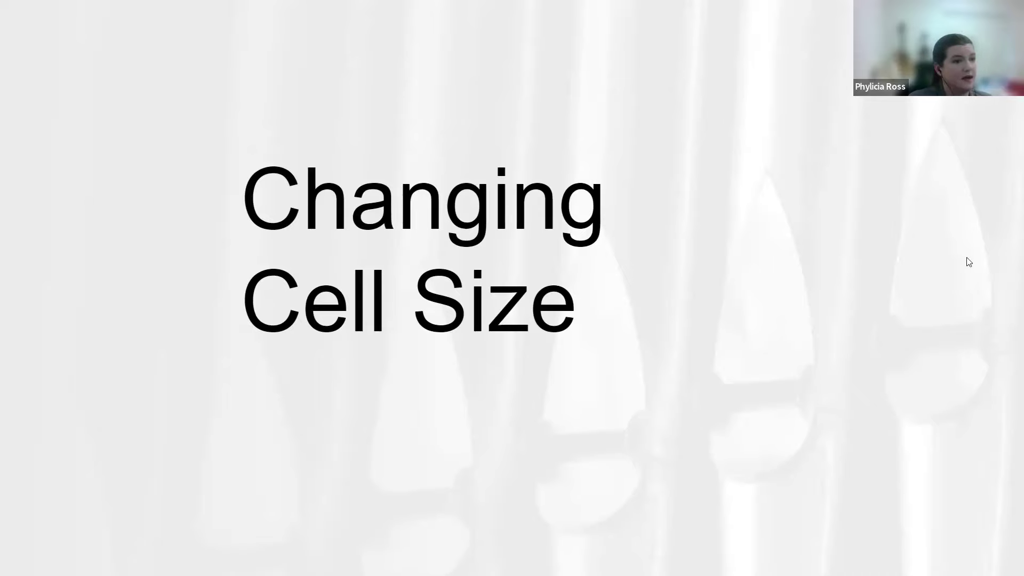
{"action": "left_click", "coordinate": [866, 298]}
{"action": "key", "text": "Escape"}
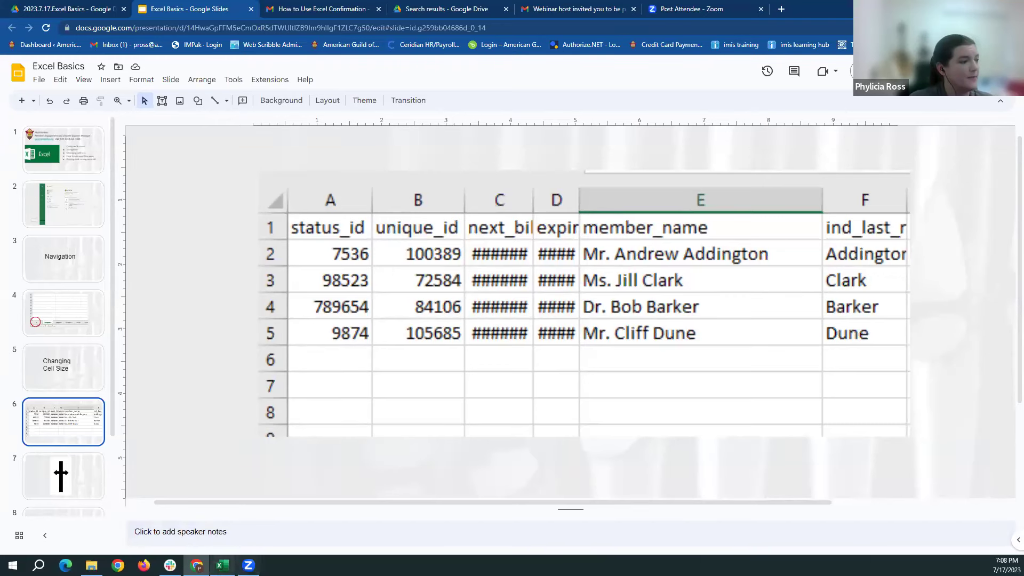
{"action": "left_click", "coordinate": [223, 565]}
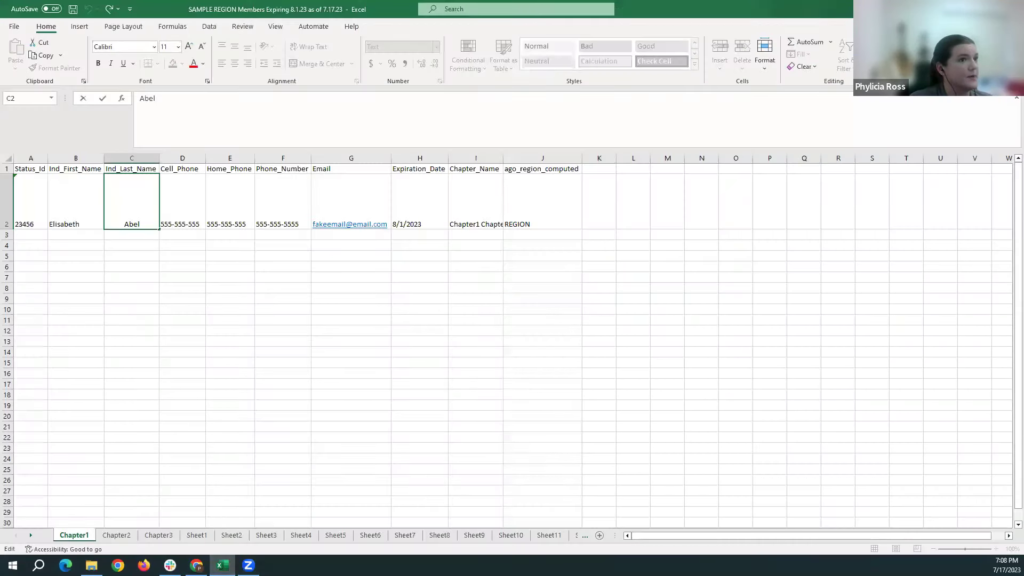
- Close the SAMPLE REGION Members workbook and move to the CSampleChapter_Export sheet of the Sample Member Roster workbook
{"action": "key", "text": "alt+F4"}
{"action": "left_click", "coordinate": [530, 297]}
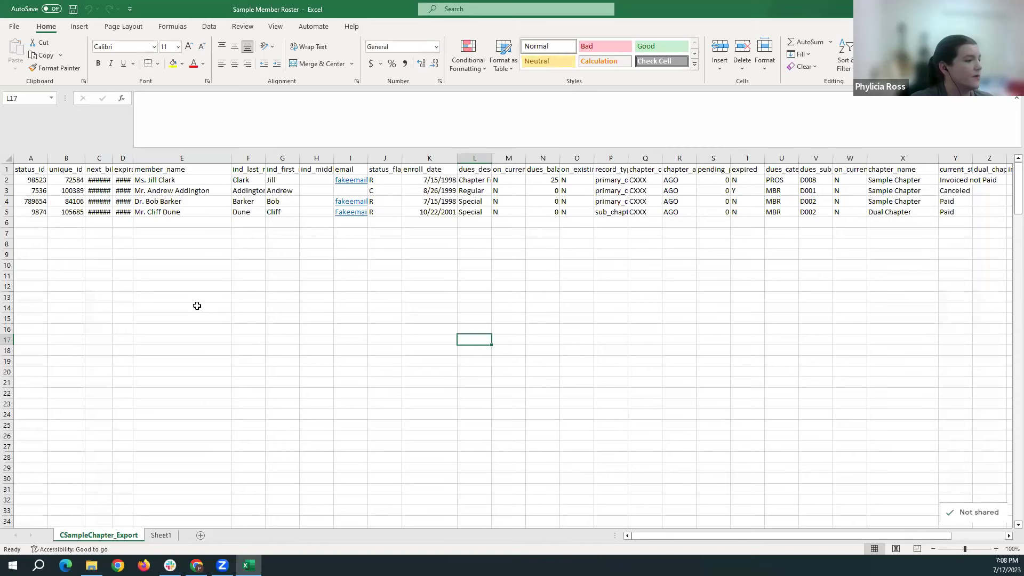
{"action": "left_click", "coordinate": [197, 307]}
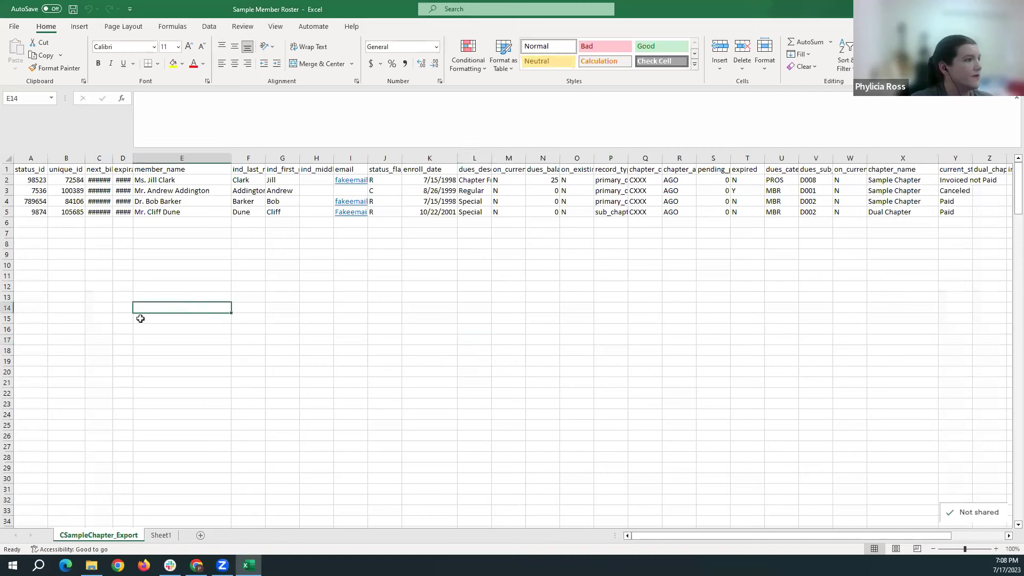
- Inspect the date cells C5 and D4, view the column-resize pointer slide in Google Slides, and return to the Excel roster
{"action": "left_click", "coordinate": [98, 211]}
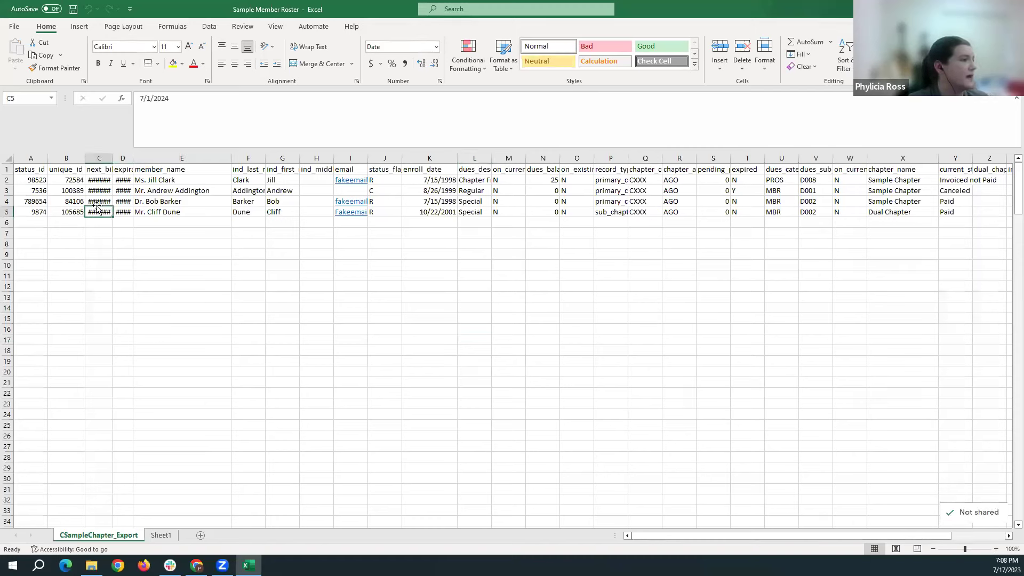
{"action": "left_click", "coordinate": [130, 242]}
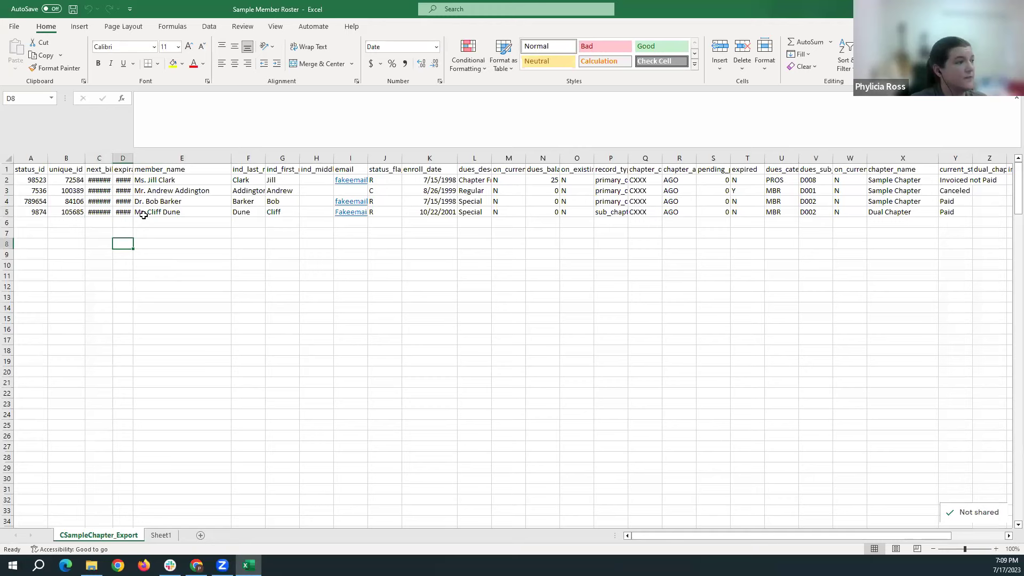
{"action": "left_click", "coordinate": [118, 200]}
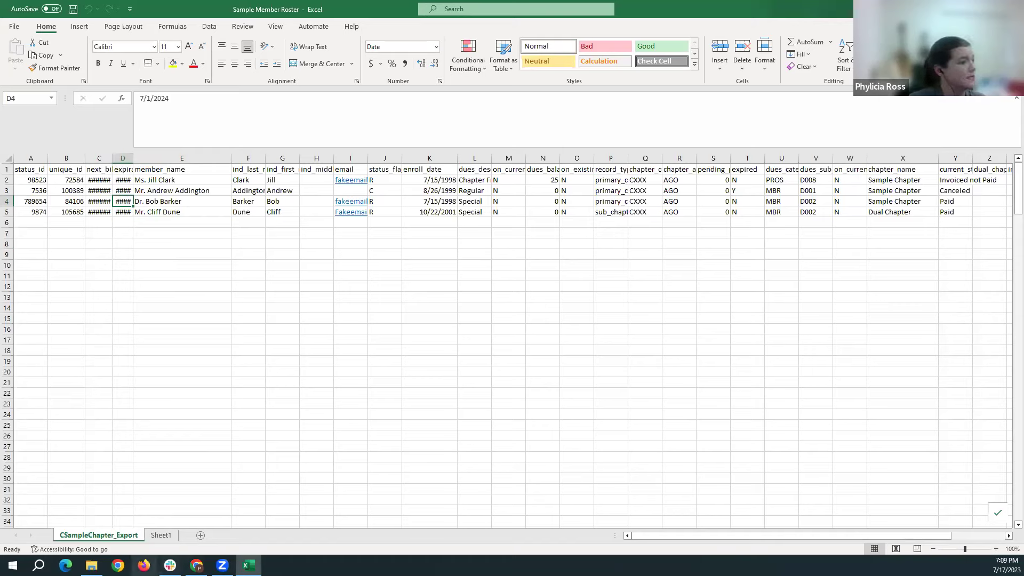
{"action": "left_click", "coordinate": [196, 565]}
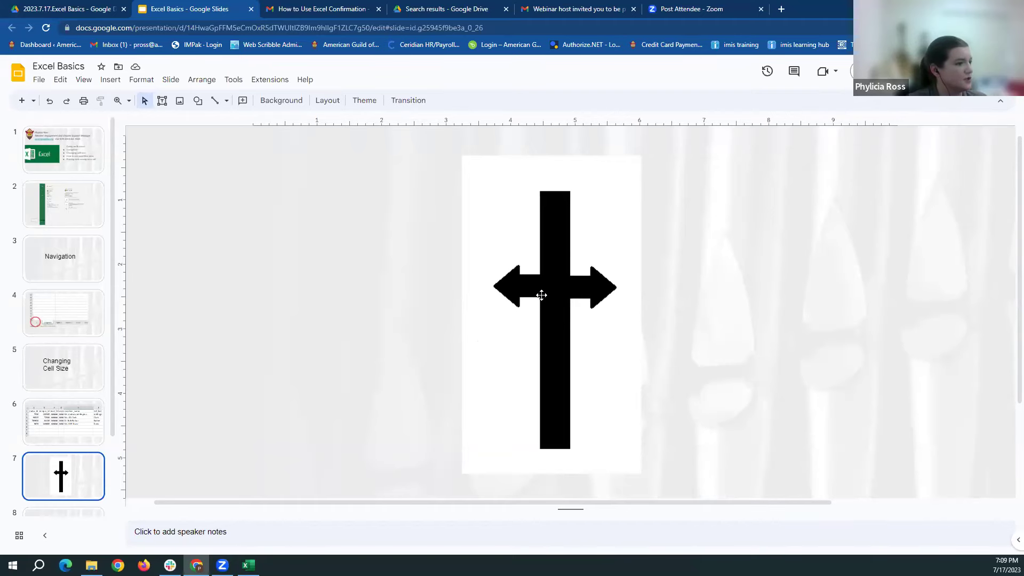
{"action": "left_click", "coordinate": [248, 565]}
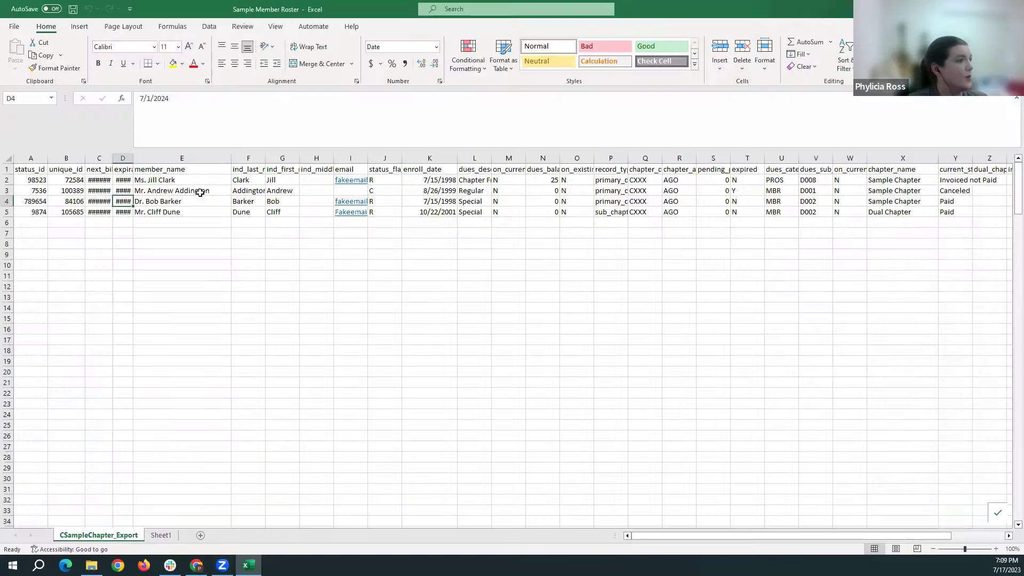
- Autofit the widths of the expiration_date and next_bill_date columns
{"action": "double_click", "coordinate": [133, 158]}
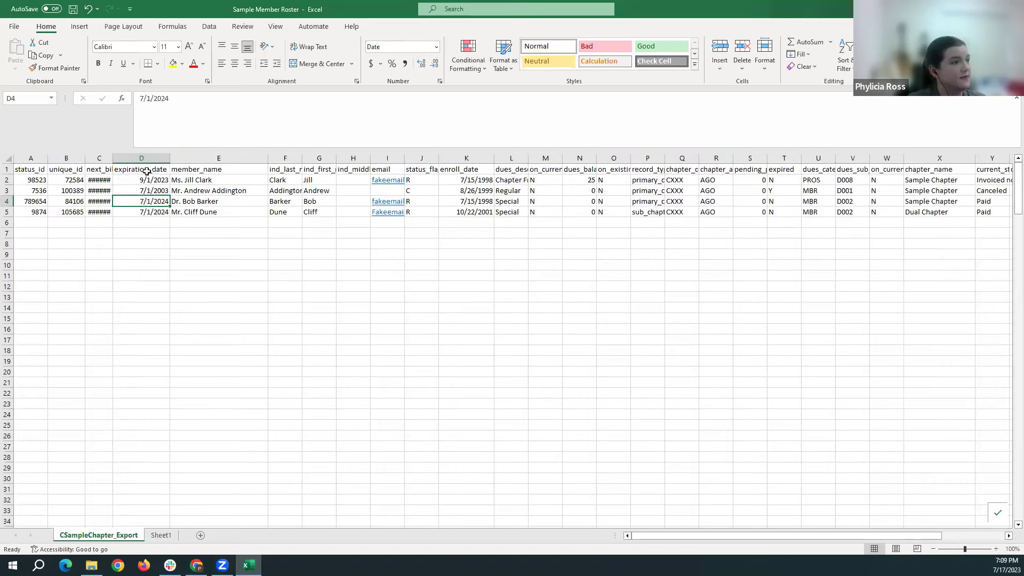
{"action": "left_click", "coordinate": [138, 269]}
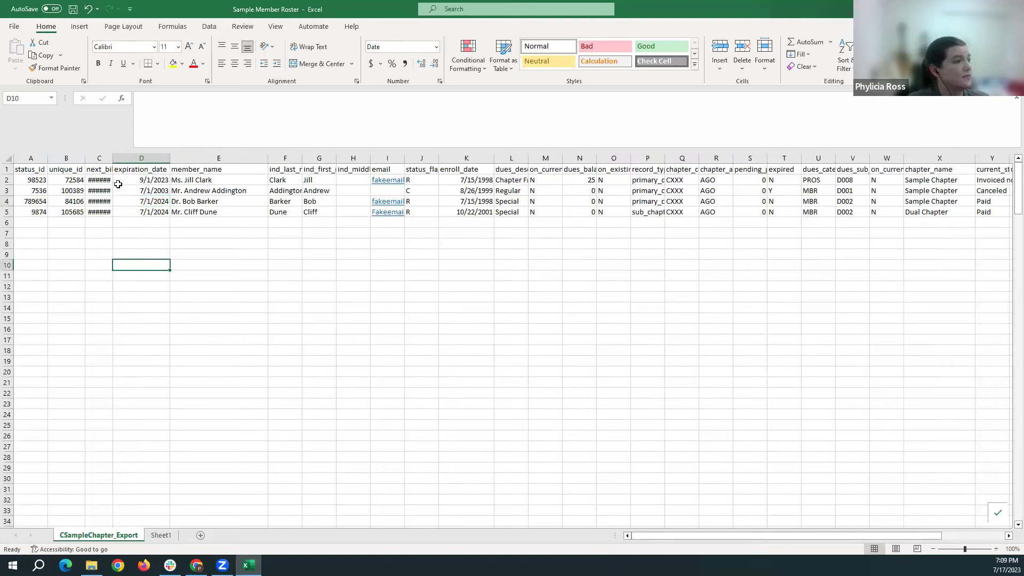
{"action": "double_click", "coordinate": [111, 158]}
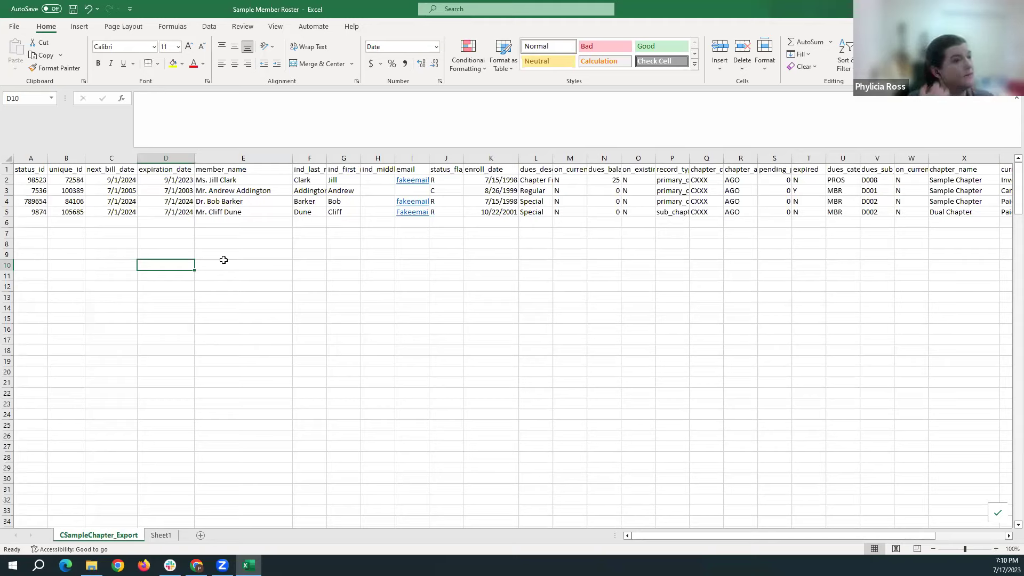
- Sort the roster by the ind_last_name column from A to Z, expanding the selection to include the adjacent data
{"action": "left_click", "coordinate": [251, 194]}
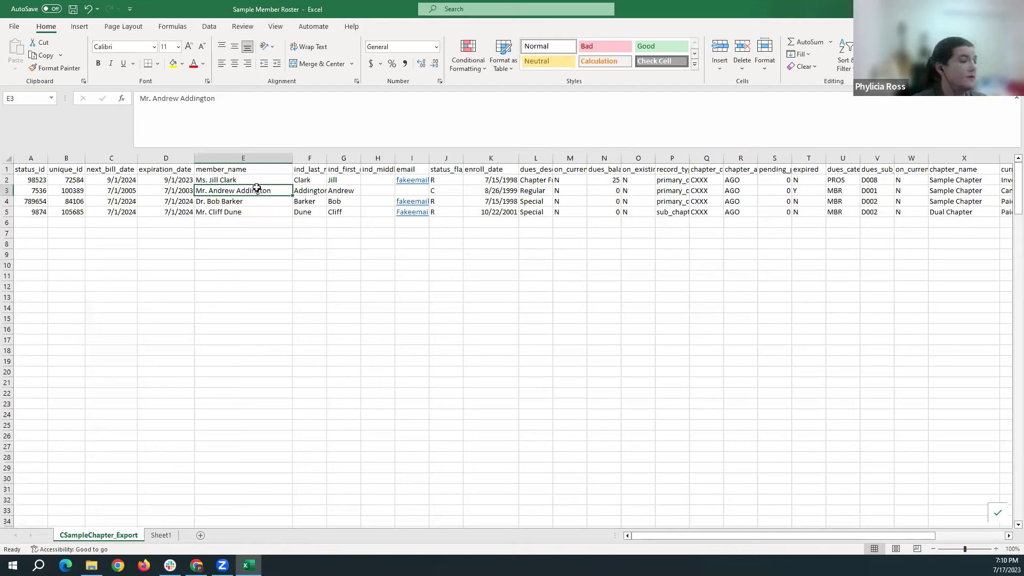
{"action": "left_click", "coordinate": [257, 181]}
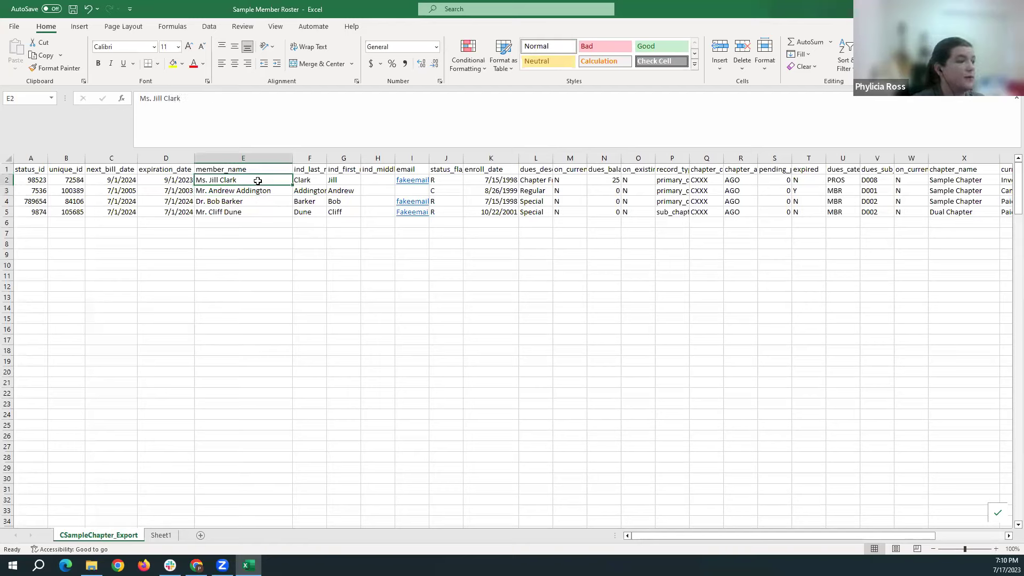
{"action": "left_click", "coordinate": [315, 171]}
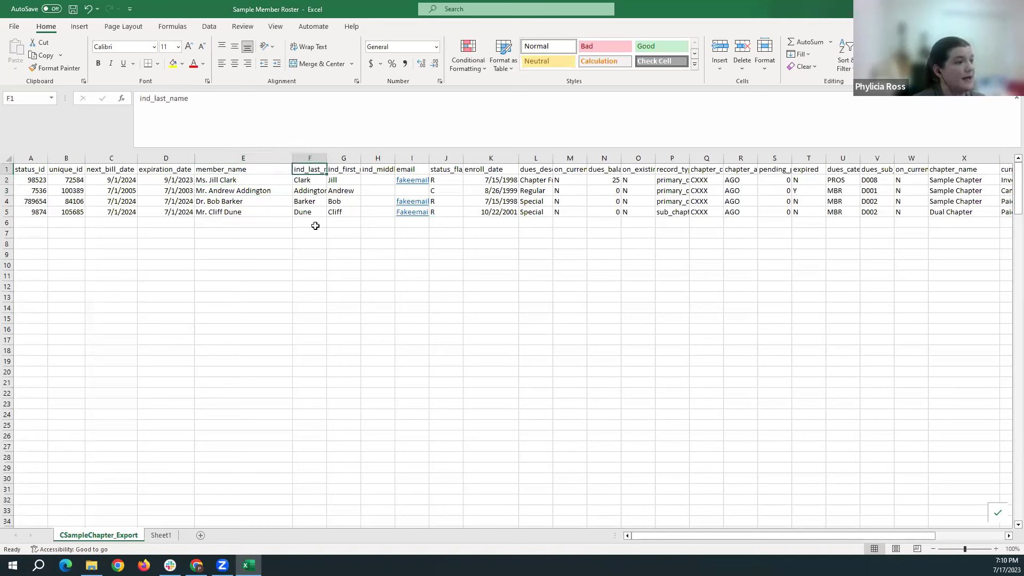
{"action": "left_click", "coordinate": [309, 158]}
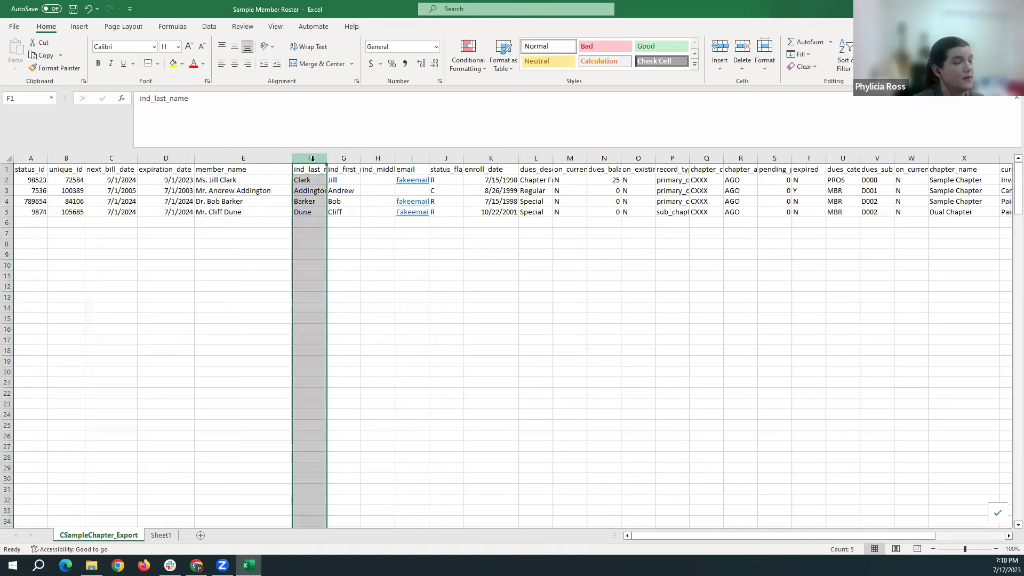
{"action": "left_click", "coordinate": [848, 59]}
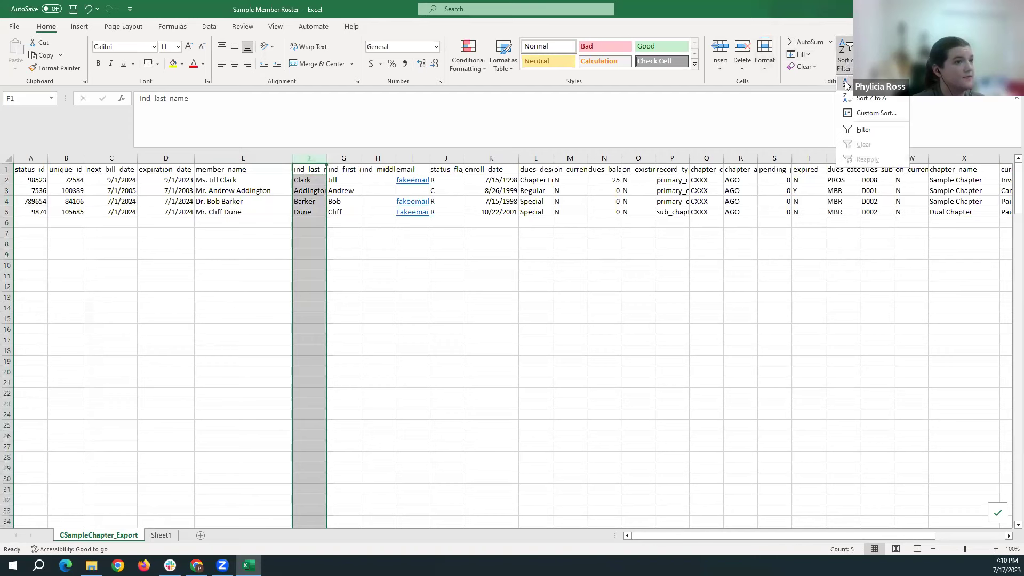
{"action": "left_click", "coordinate": [847, 86]}
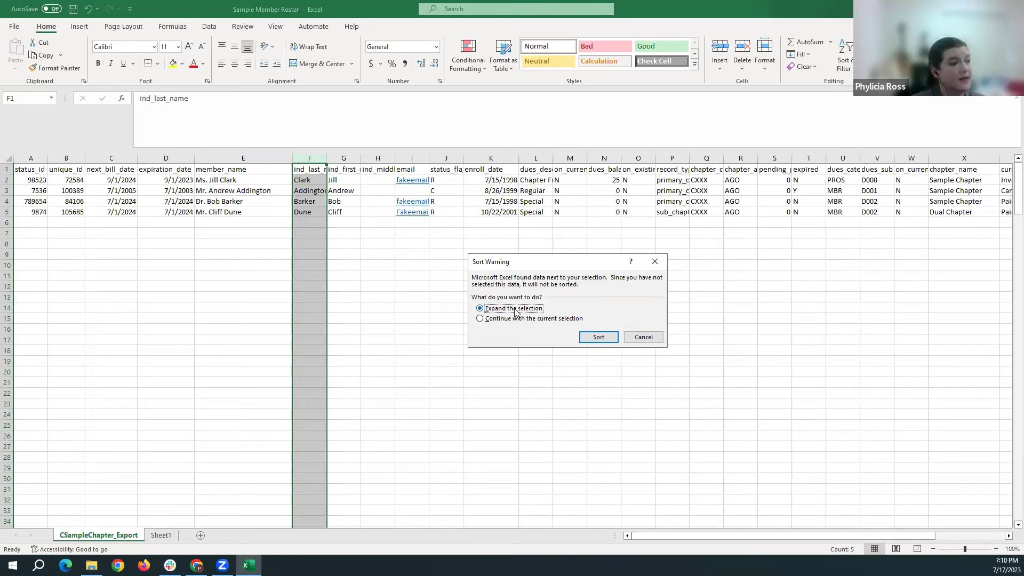
{"action": "left_click", "coordinate": [601, 340]}
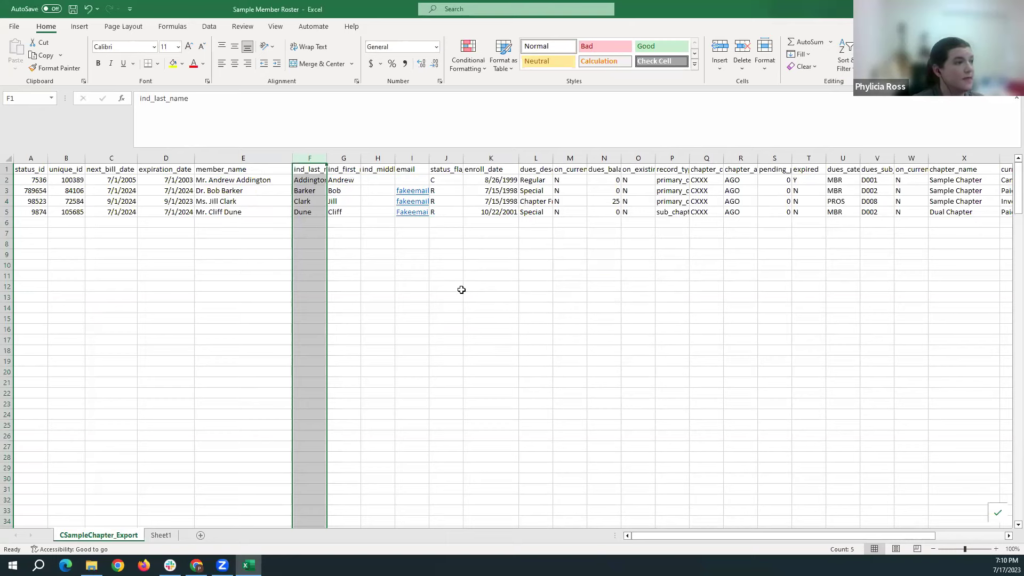
{"action": "left_click", "coordinate": [273, 231]}
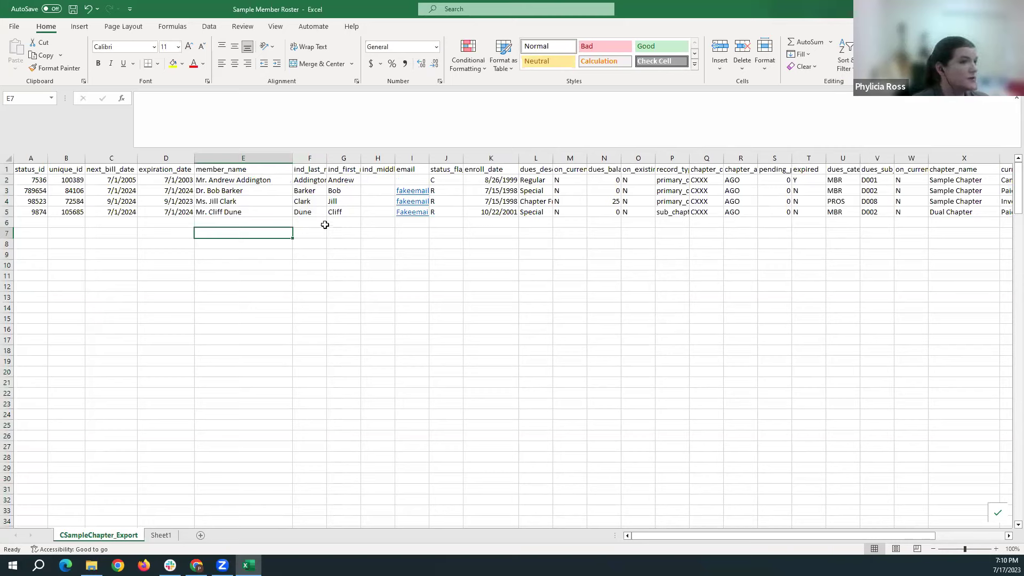
- Add filters to all column headings in row 1
{"action": "left_click", "coordinate": [846, 59]}
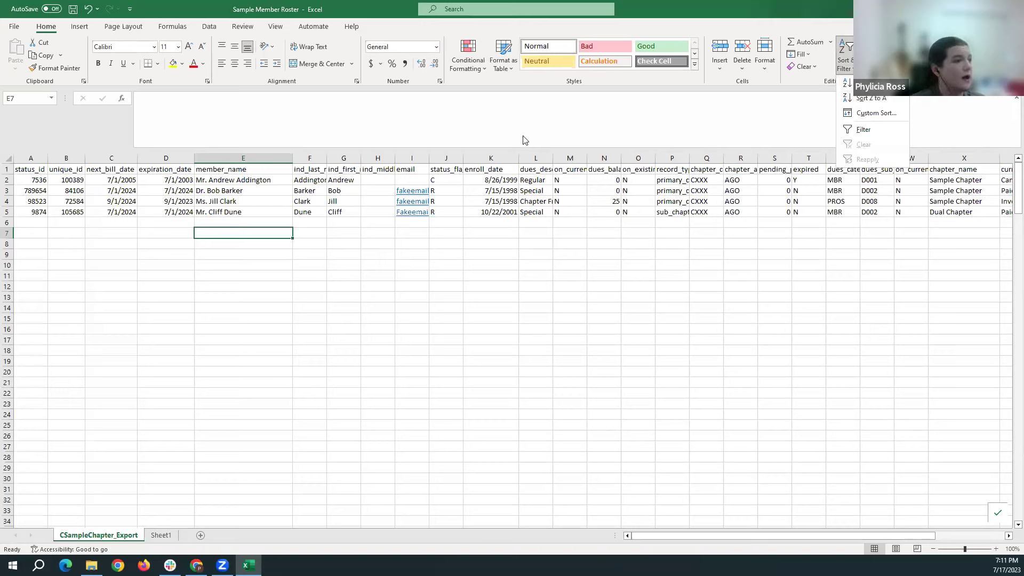
{"action": "left_click", "coordinate": [307, 179]}
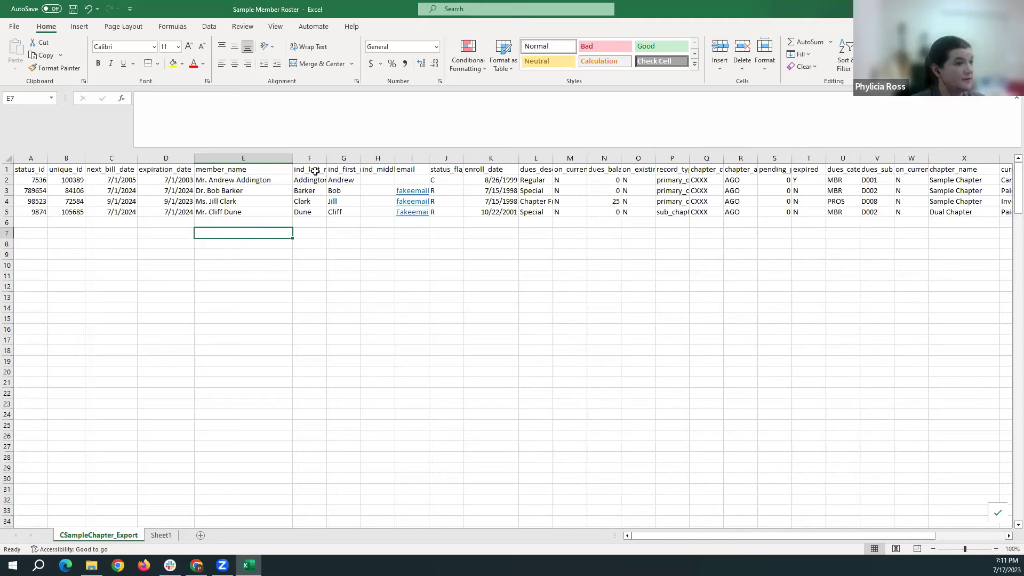
{"action": "left_click", "coordinate": [315, 171]}
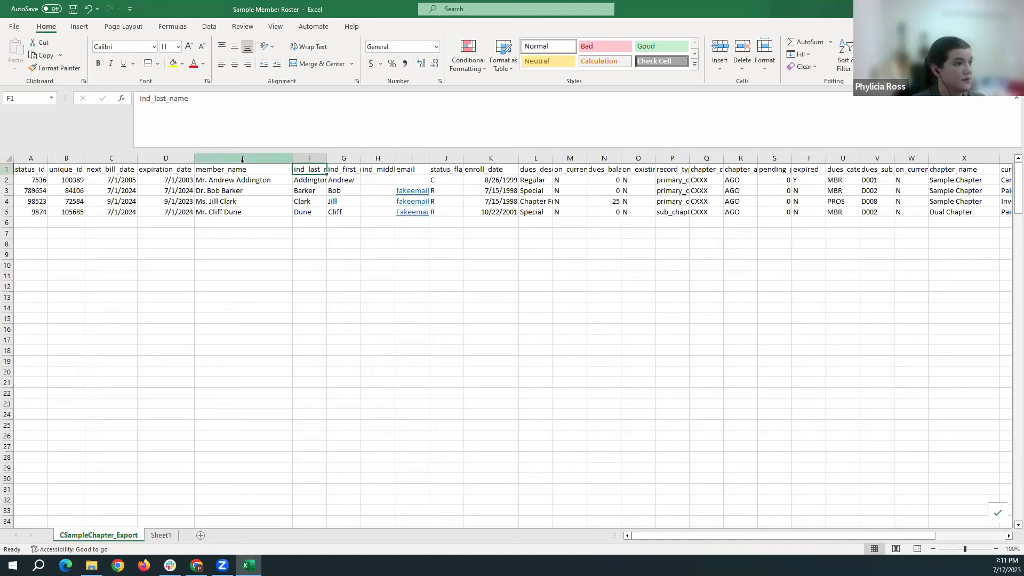
{"action": "left_click", "coordinate": [8, 169]}
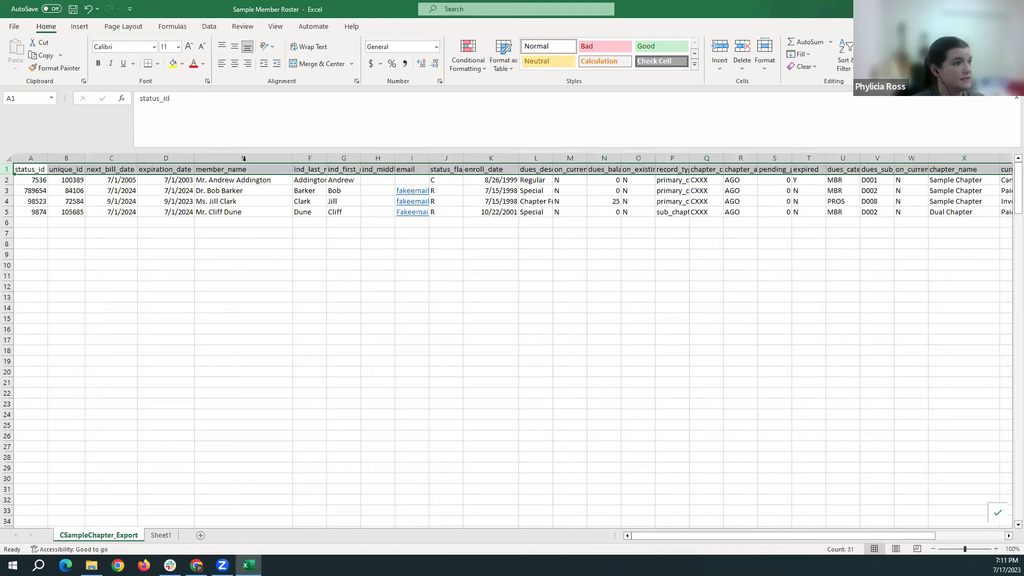
{"action": "left_click", "coordinate": [848, 63]}
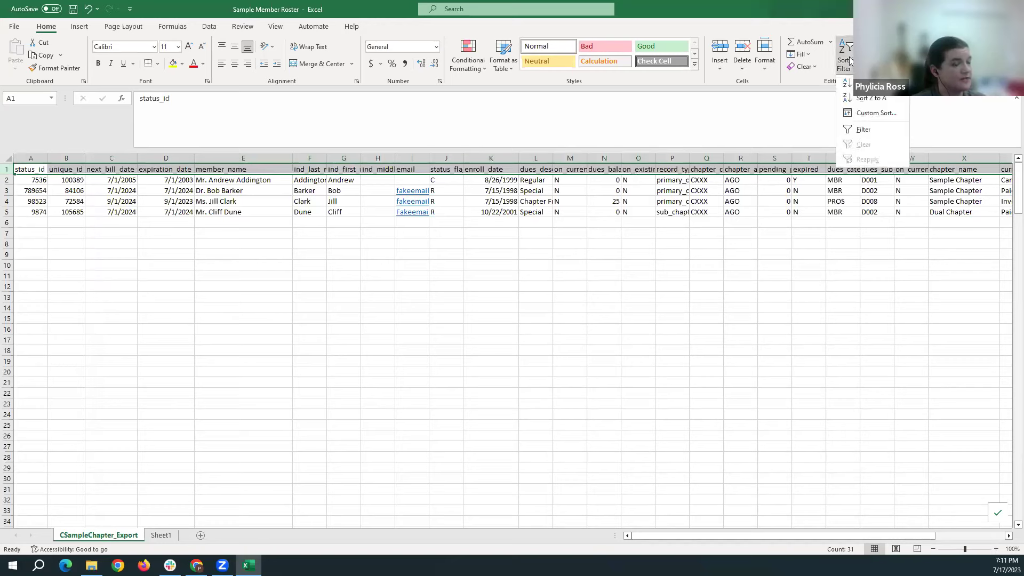
{"action": "left_click", "coordinate": [880, 128]}
{"action": "left_click", "coordinate": [605, 232]}
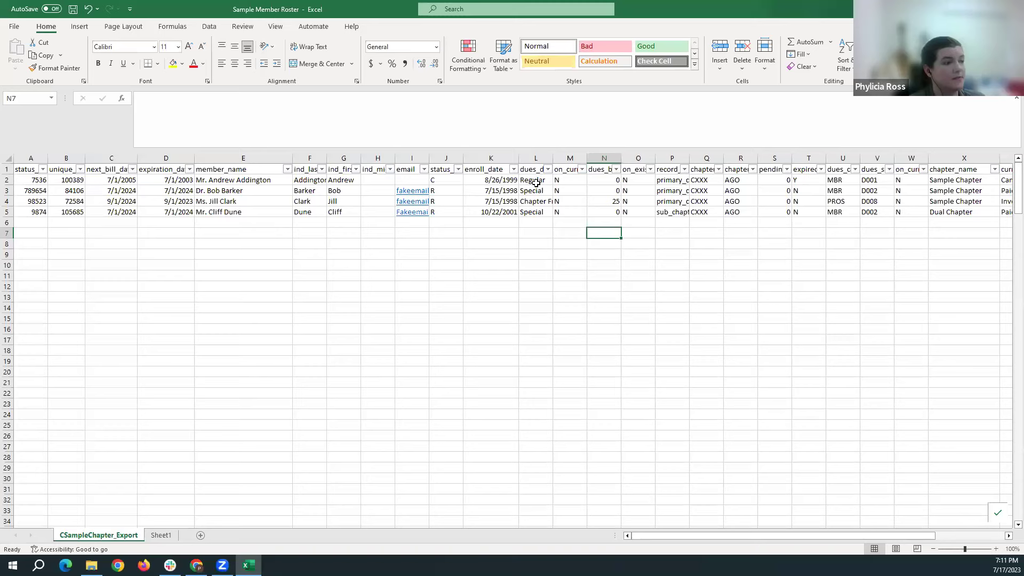
- Filter the dues_description column to show only Chapter Friend and autofit the column's width
{"action": "left_click", "coordinate": [549, 171]}
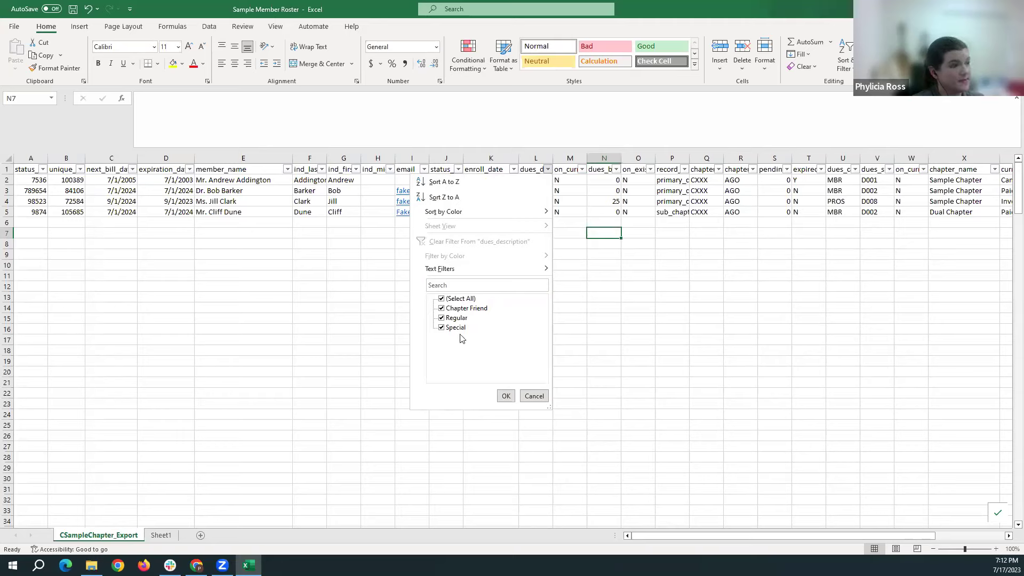
{"action": "left_click", "coordinate": [442, 299]}
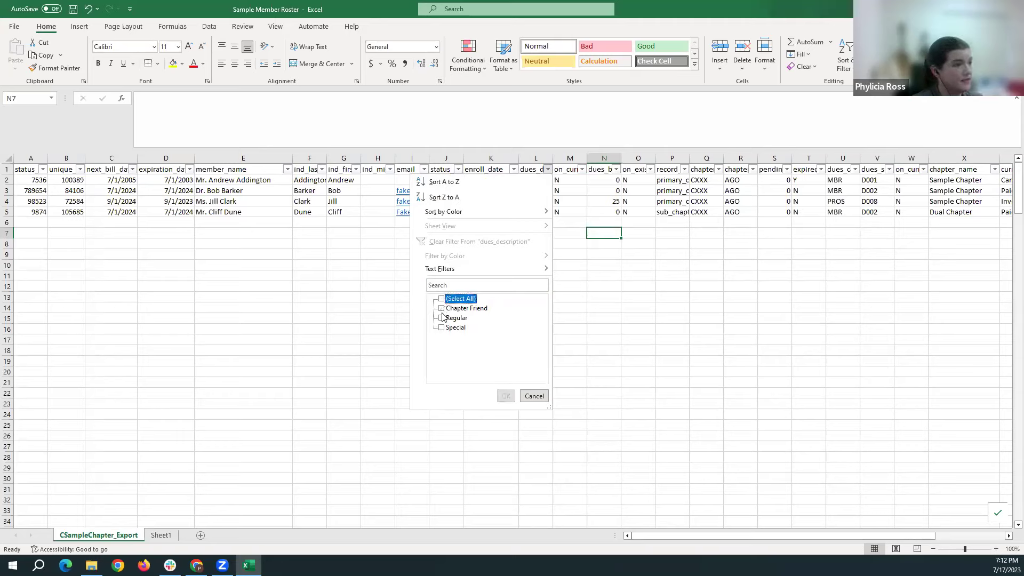
{"action": "left_click", "coordinate": [441, 308]}
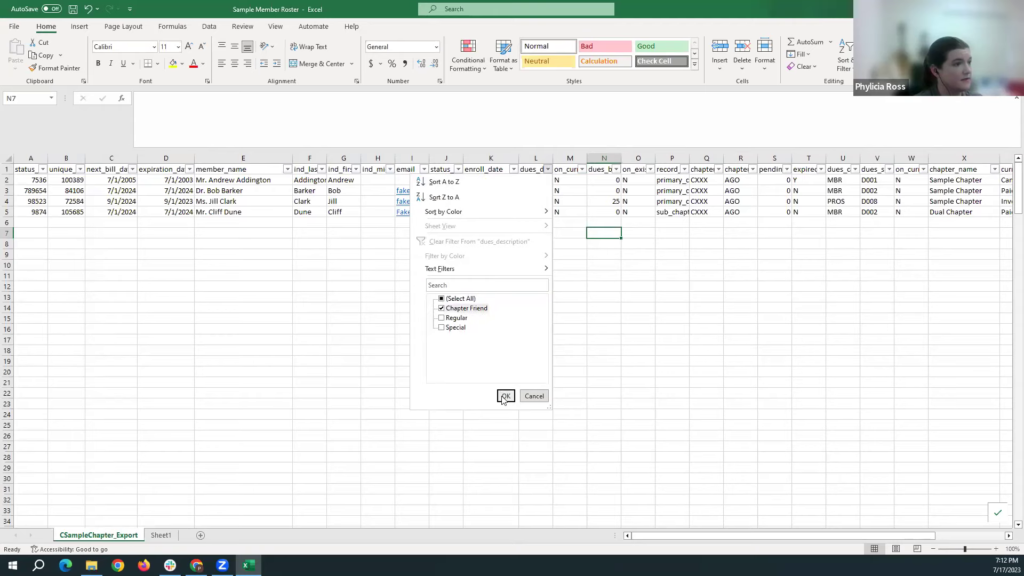
{"action": "left_click", "coordinate": [502, 396]}
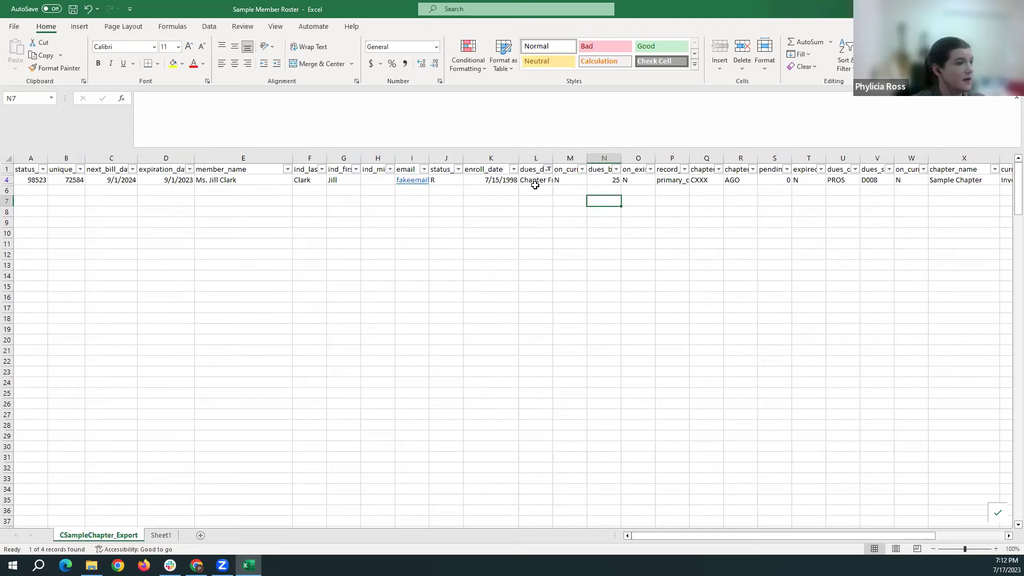
{"action": "double_click", "coordinate": [554, 157]}
{"action": "left_click", "coordinate": [553, 190]}
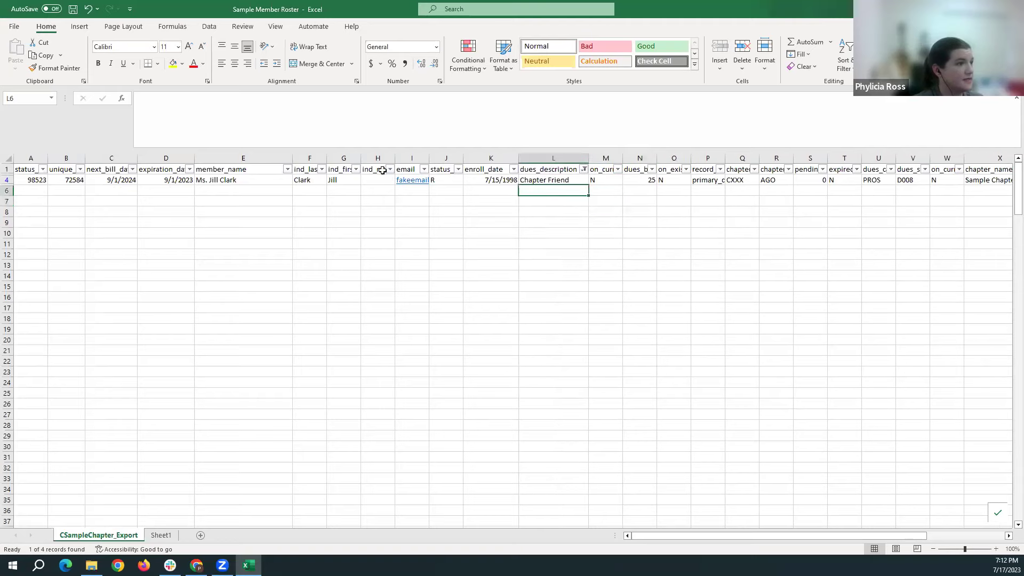
{"action": "left_click", "coordinate": [554, 182]}
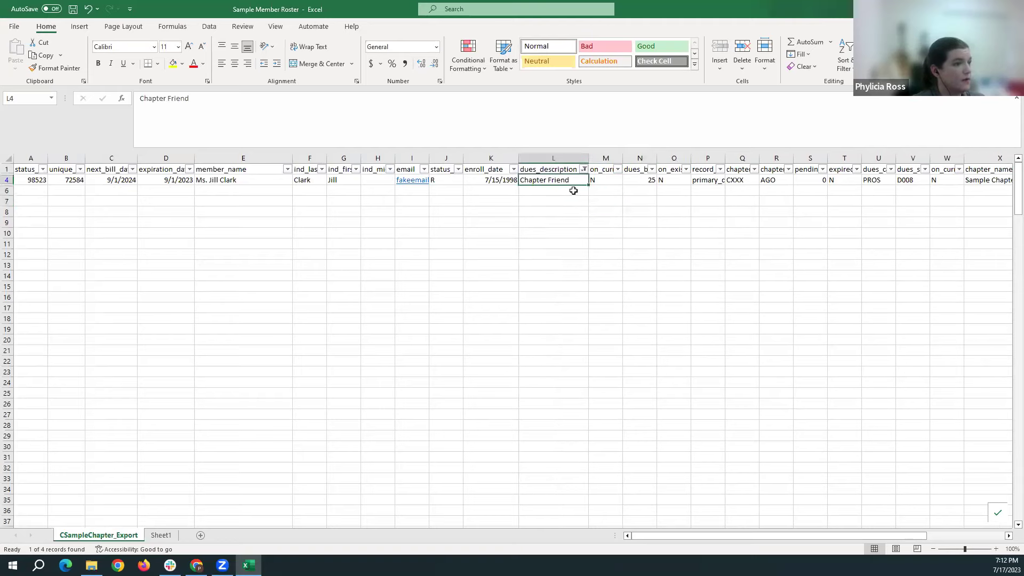
- Change the dues_description filter to show Regular and Special while excluding Chapter Friend
{"action": "left_click", "coordinate": [585, 169]}
{"action": "left_click", "coordinate": [478, 319]}
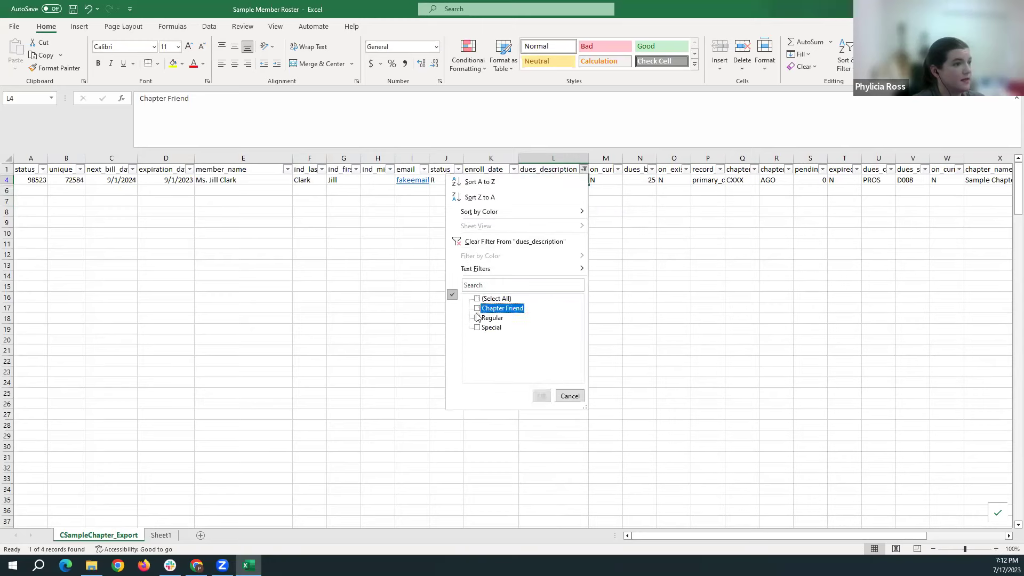
{"action": "left_click", "coordinate": [477, 328]}
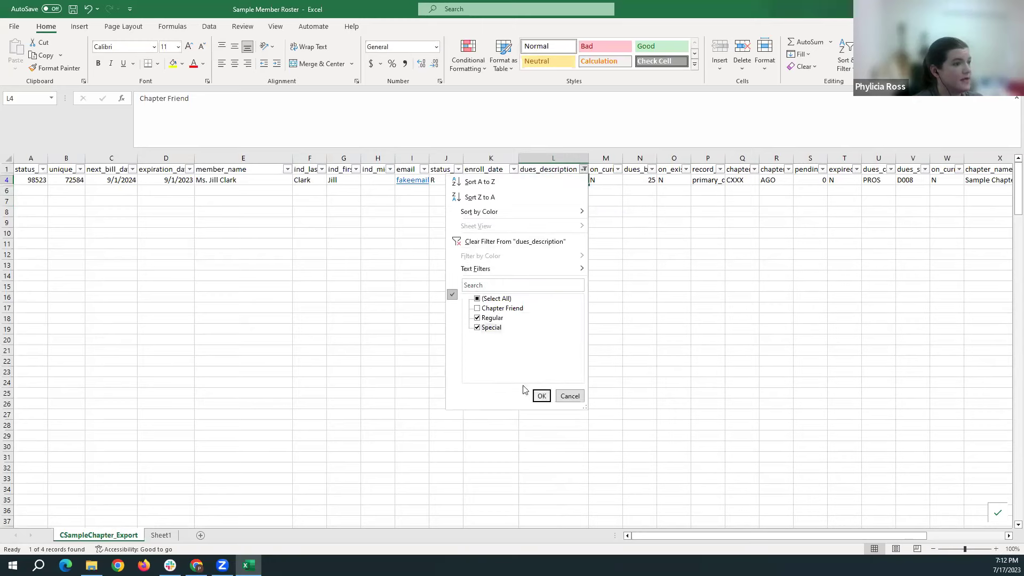
{"action": "left_click", "coordinate": [541, 396]}
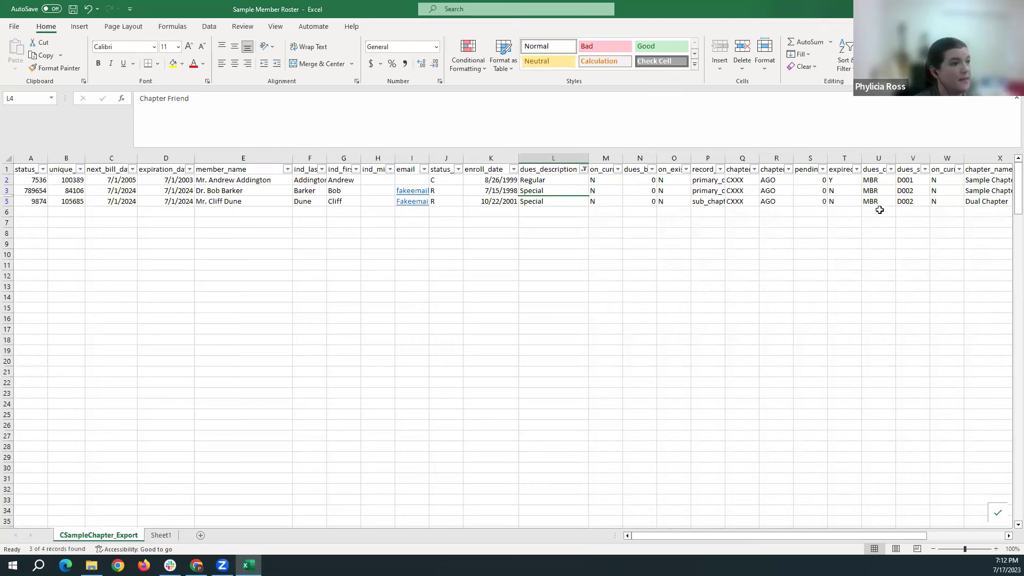
- Change the dues_description filter to exclude Regular and show only Special
{"action": "left_click", "coordinate": [625, 187]}
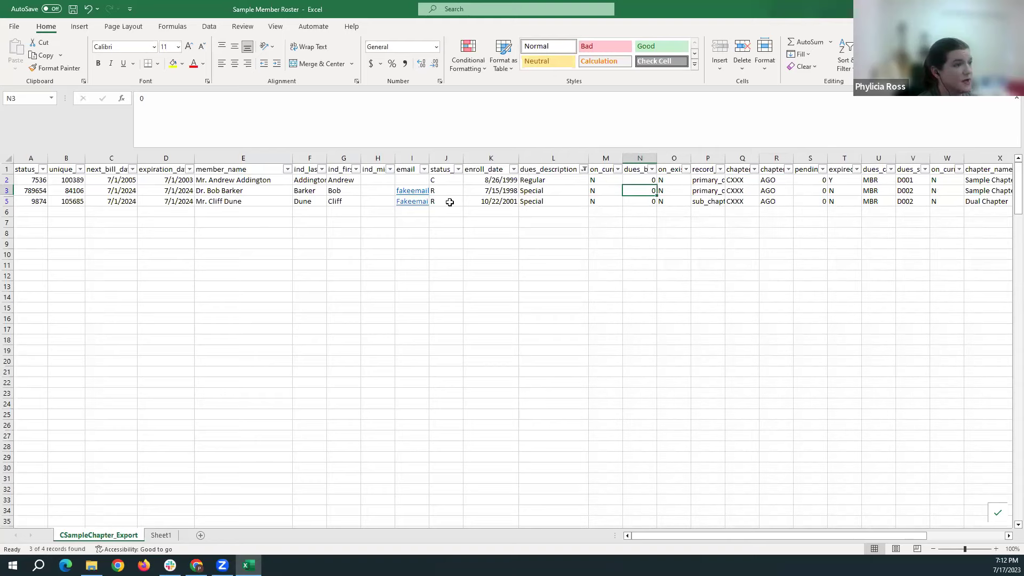
{"action": "left_click", "coordinate": [583, 169]}
{"action": "left_click", "coordinate": [488, 317]}
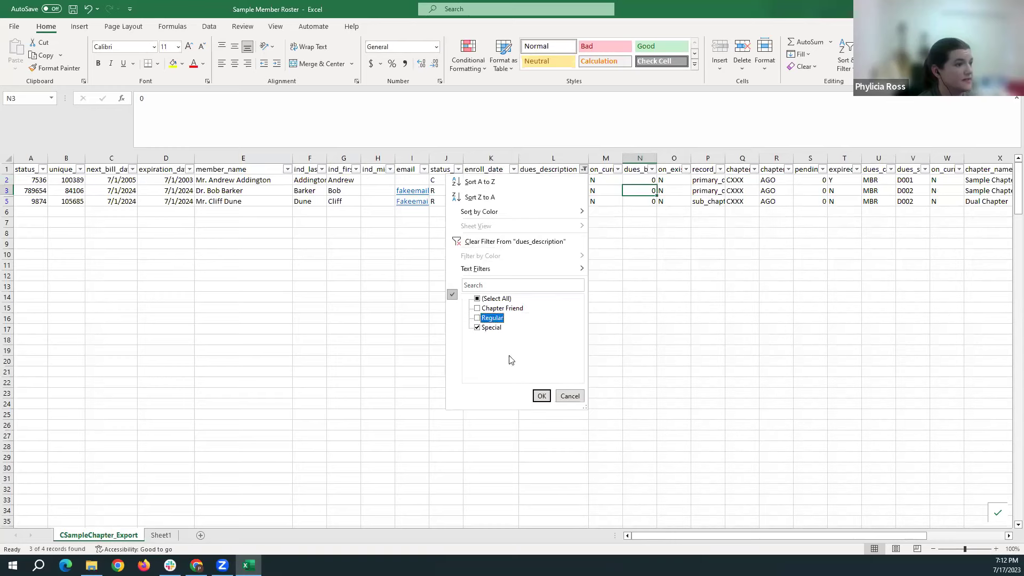
{"action": "left_click", "coordinate": [541, 396]}
{"action": "left_click", "coordinate": [456, 235]}
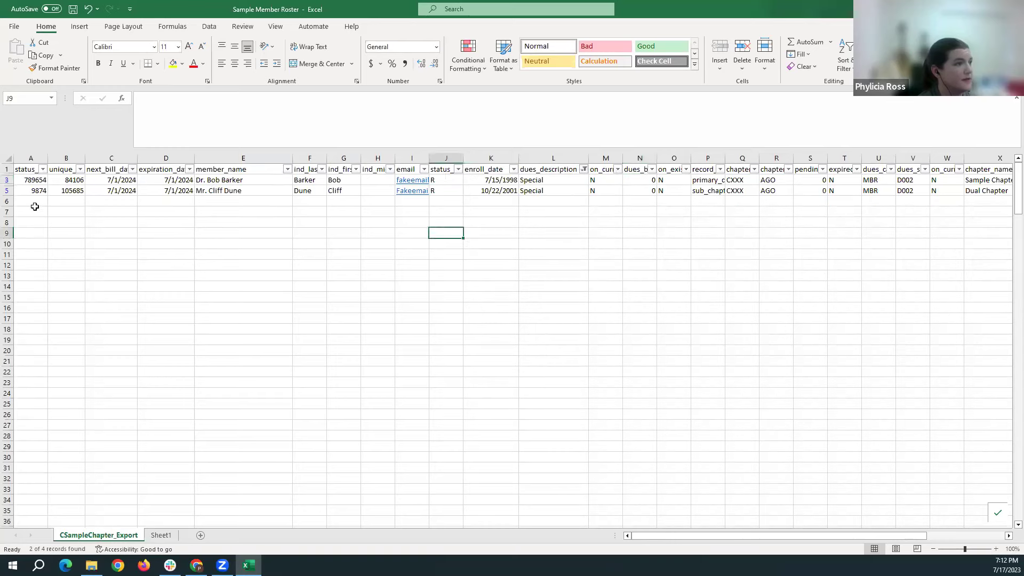
- Copy the two filtered Special rows and paste them into Sheet1 starting at cell A2
{"action": "left_click_drag", "start_coordinate": [8, 180], "coordinate": [8, 190]}
{"action": "key", "text": "ctrl+c"}
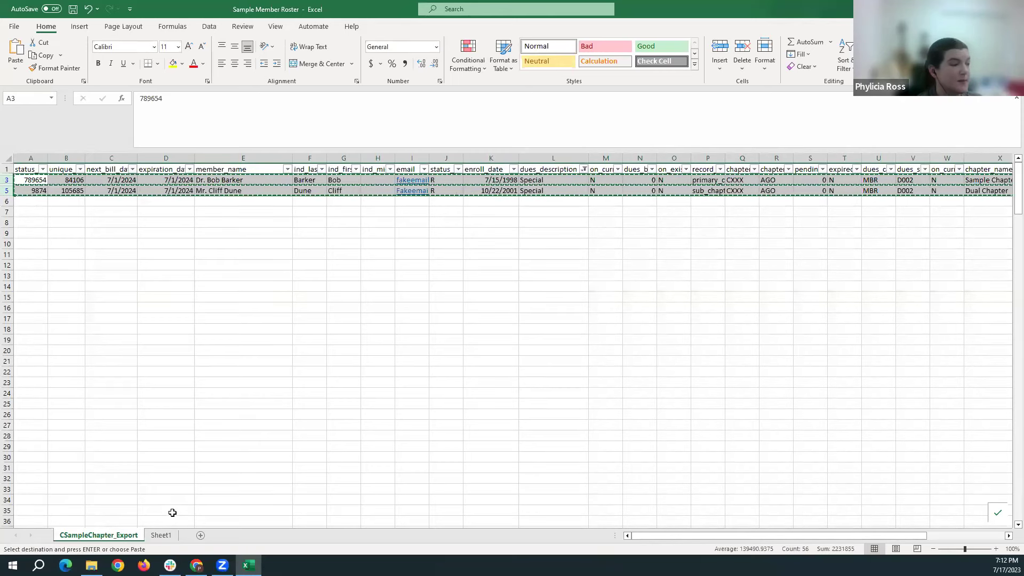
{"action": "left_click", "coordinate": [161, 536]}
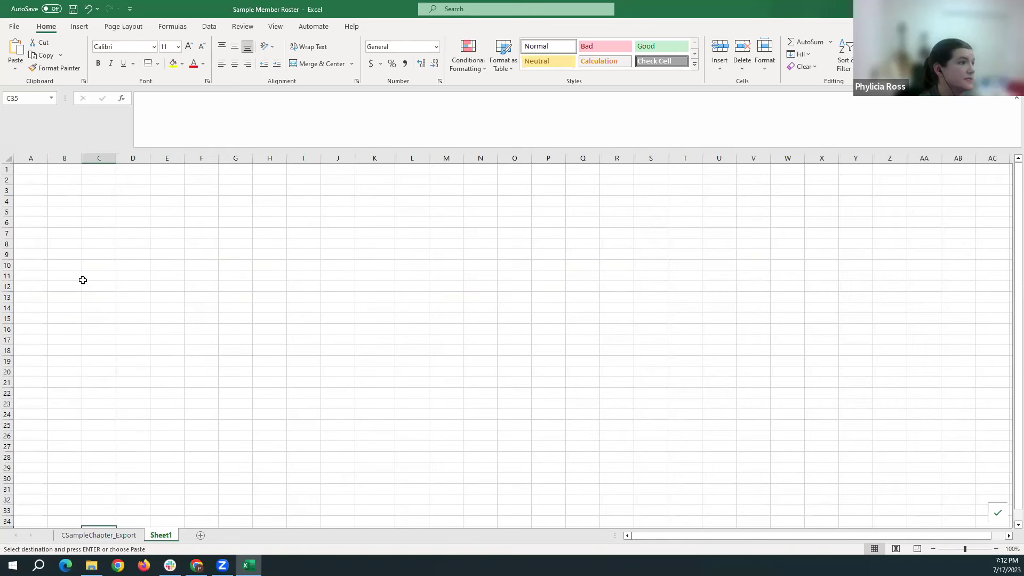
{"action": "right_click", "coordinate": [30, 181]}
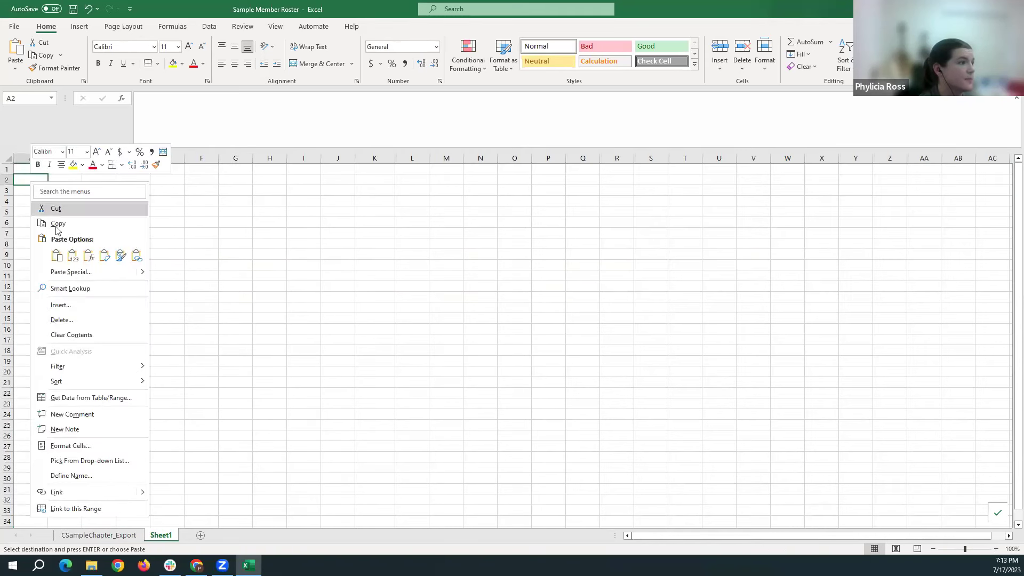
{"action": "left_click", "coordinate": [57, 255]}
{"action": "left_click", "coordinate": [293, 236]}
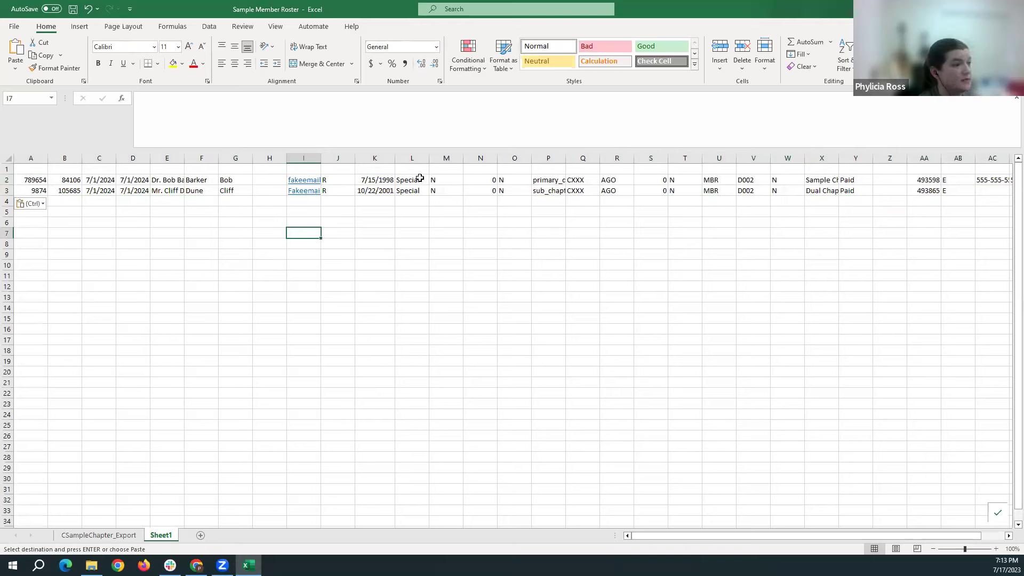
- Return to the CSampleChapter_Export sheet and remove the filters from the column headings in row 1
{"action": "left_click", "coordinate": [95, 536]}
{"action": "left_click", "coordinate": [463, 288]}
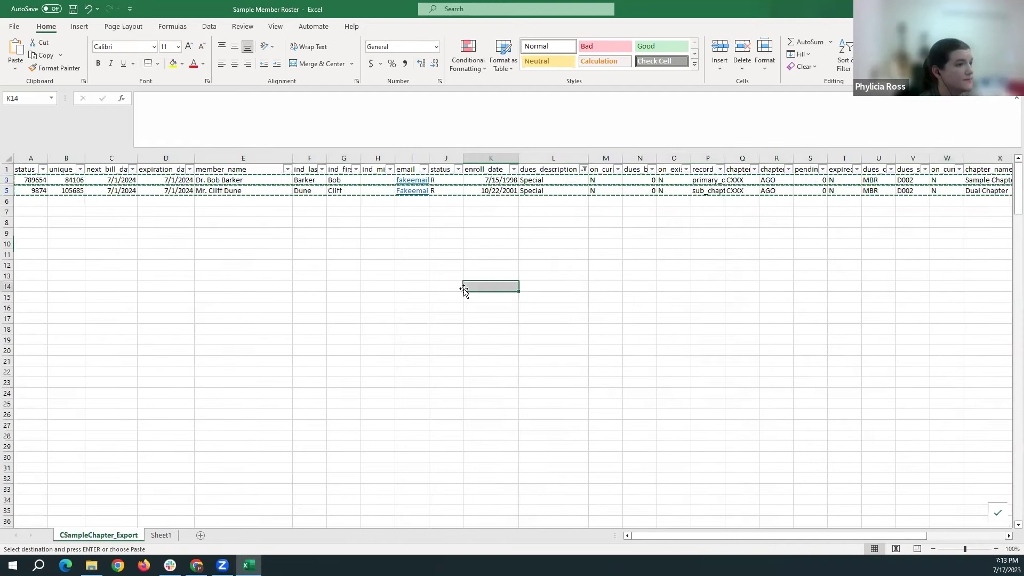
{"action": "left_click", "coordinate": [563, 241]}
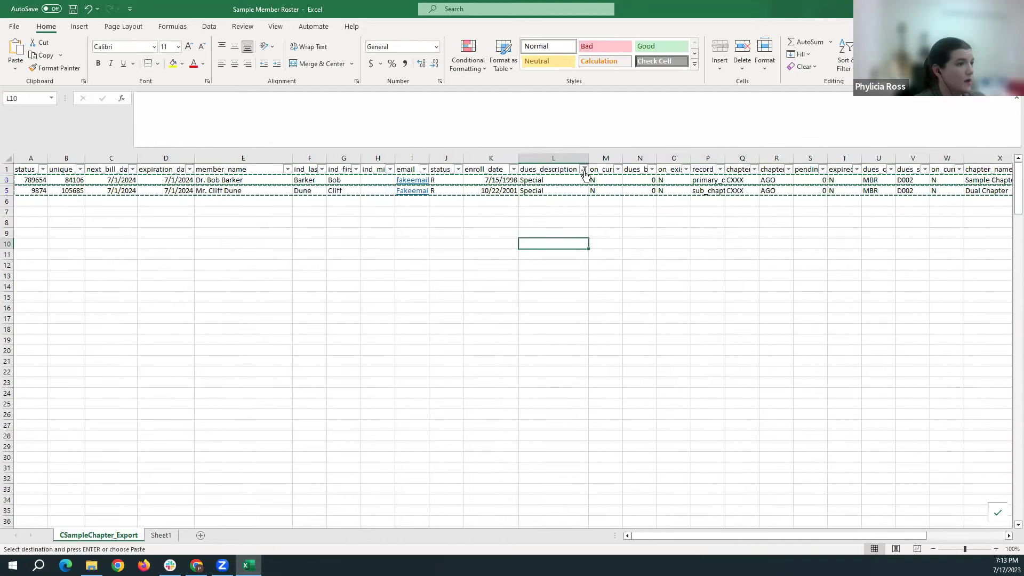
{"action": "left_click_drag", "start_coordinate": [735, 538], "coordinate": [831, 535]}
{"action": "left_click", "coordinate": [700, 212]}
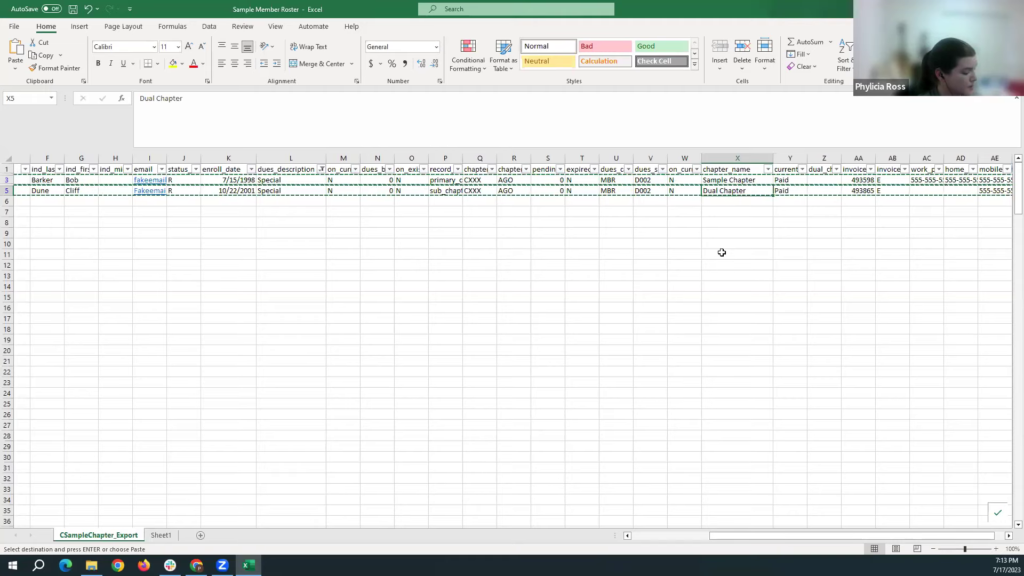
{"action": "left_click", "coordinate": [677, 234]}
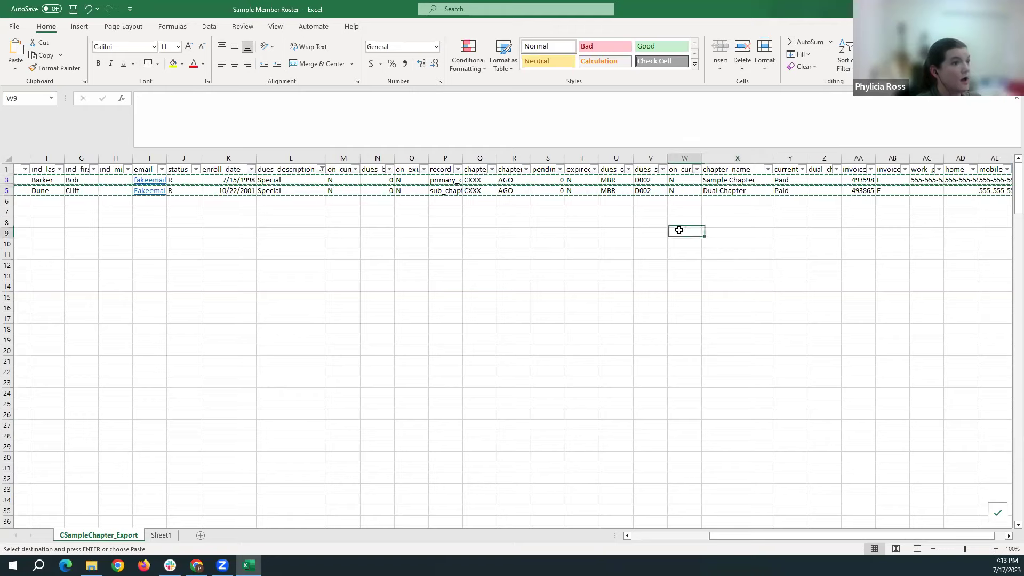
{"action": "left_click", "coordinate": [8, 169]}
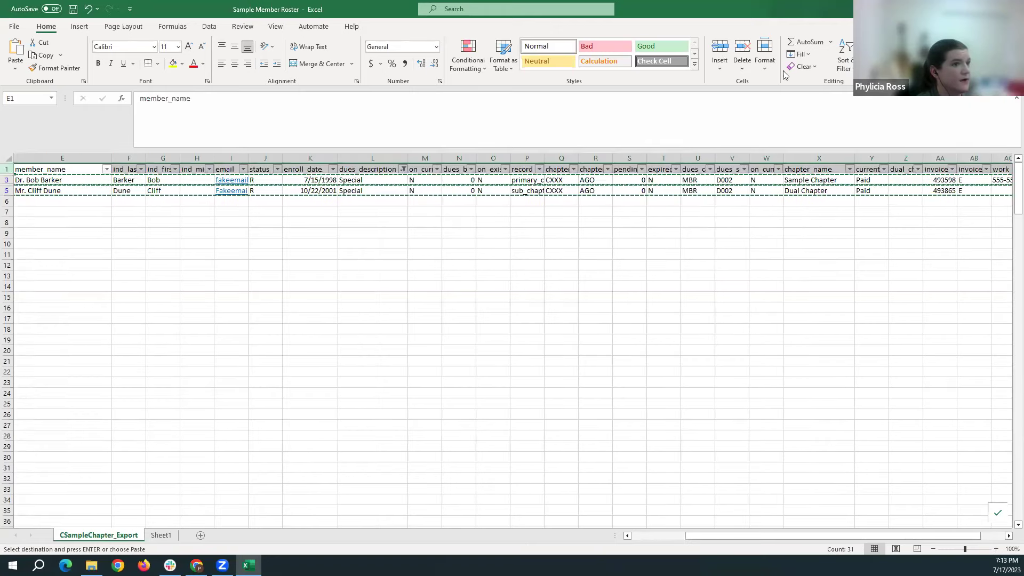
{"action": "left_click", "coordinate": [845, 64]}
{"action": "left_click", "coordinate": [857, 126]}
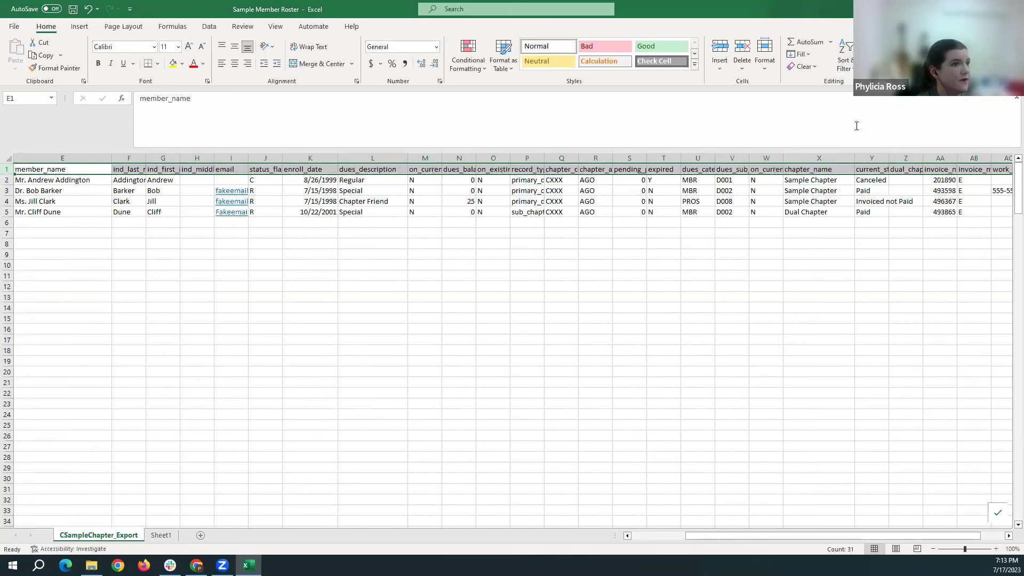
{"action": "left_click", "coordinate": [687, 272]}
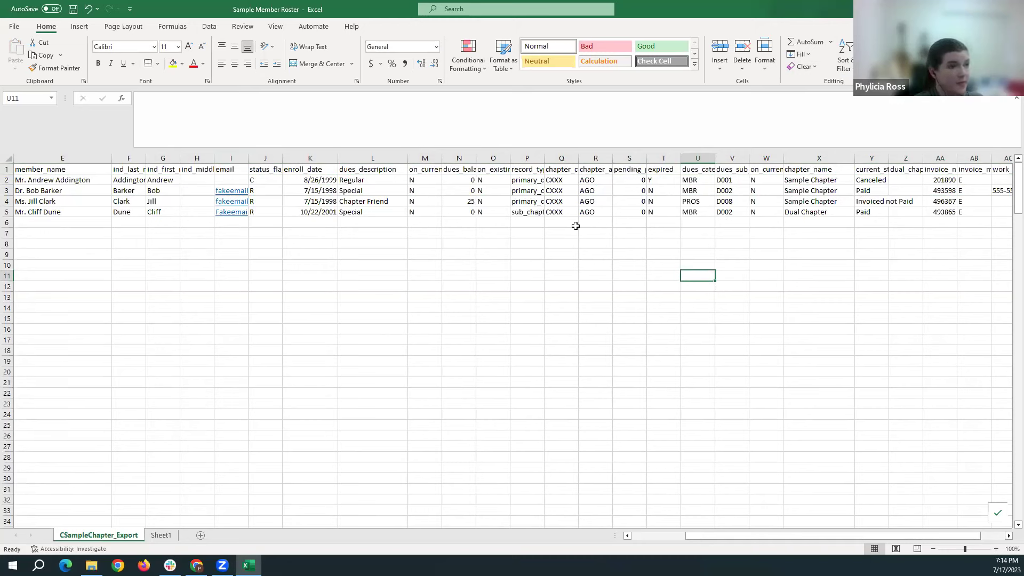
- Try to start a custom sort from an empty cell outside the roster data
{"action": "left_click", "coordinate": [845, 54]}
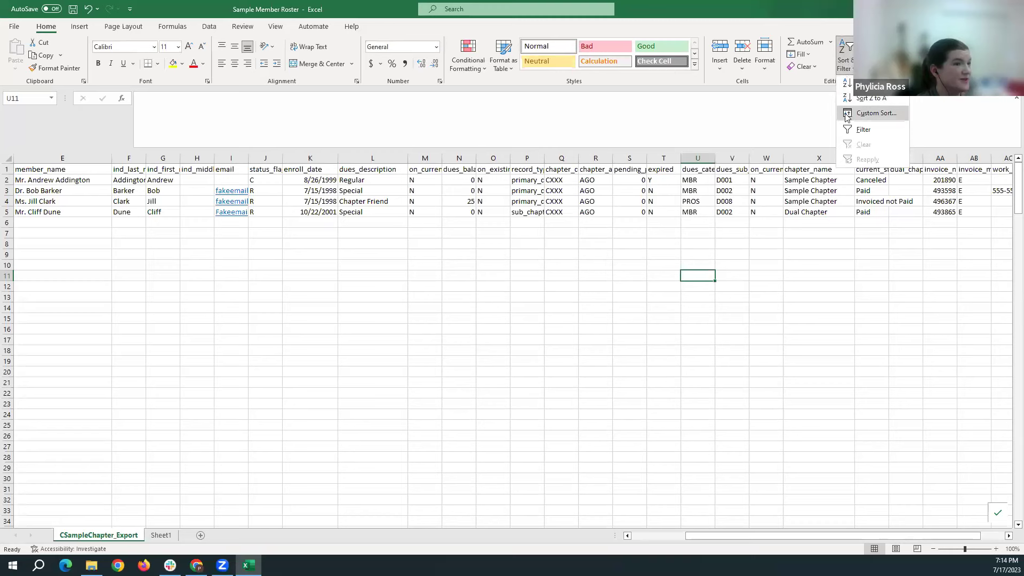
{"action": "left_click", "coordinate": [875, 113]}
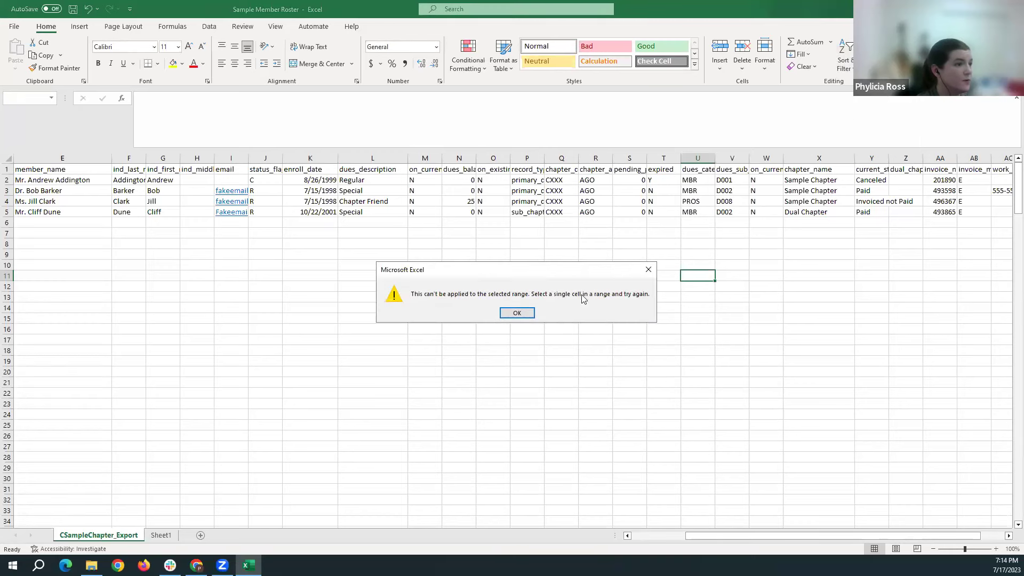
{"action": "left_click", "coordinate": [517, 312]}
- Select the entire sheet and set up a custom sort by dues_description on cell values from A to Z
{"action": "key", "text": "ctrl+a"}
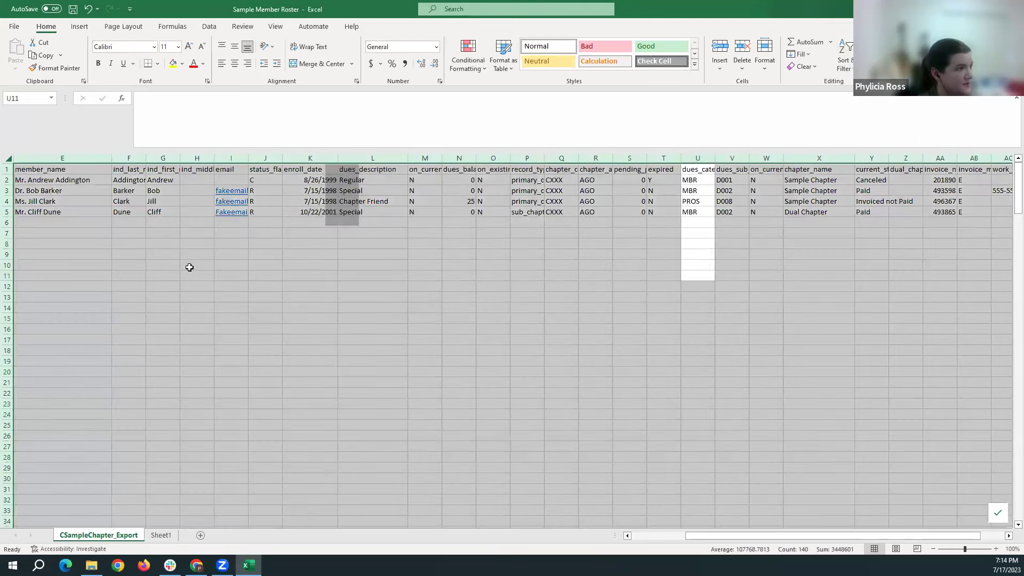
{"action": "left_click", "coordinate": [328, 267]}
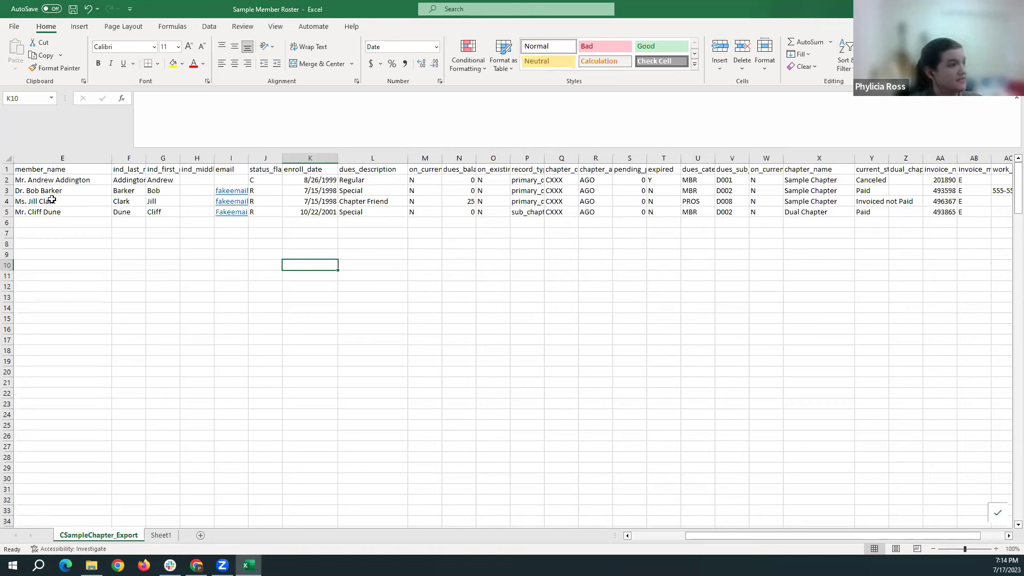
{"action": "key", "text": "ctrl+a"}
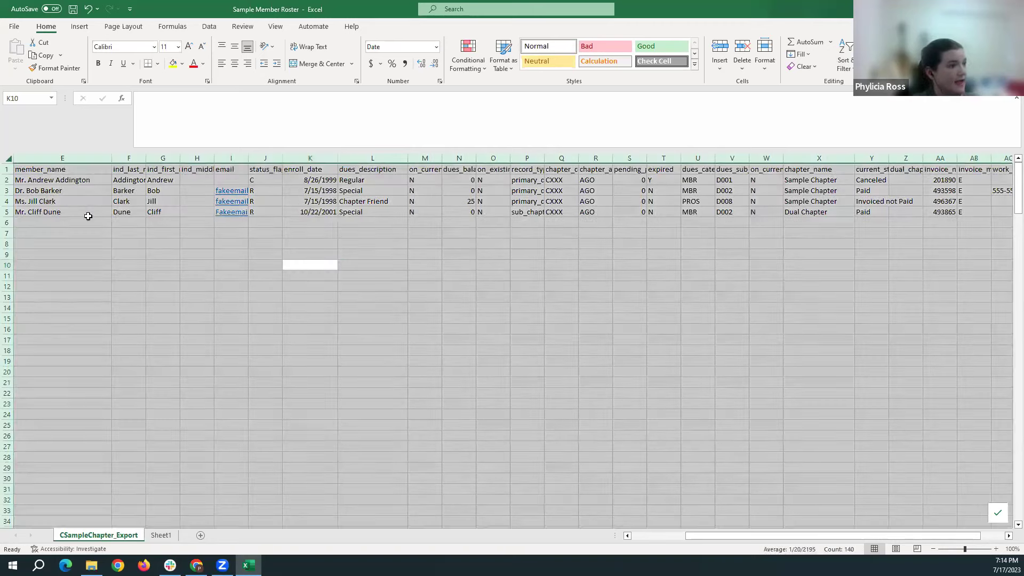
{"action": "left_click", "coordinate": [416, 257]}
{"action": "key", "text": "ctrl+a"}
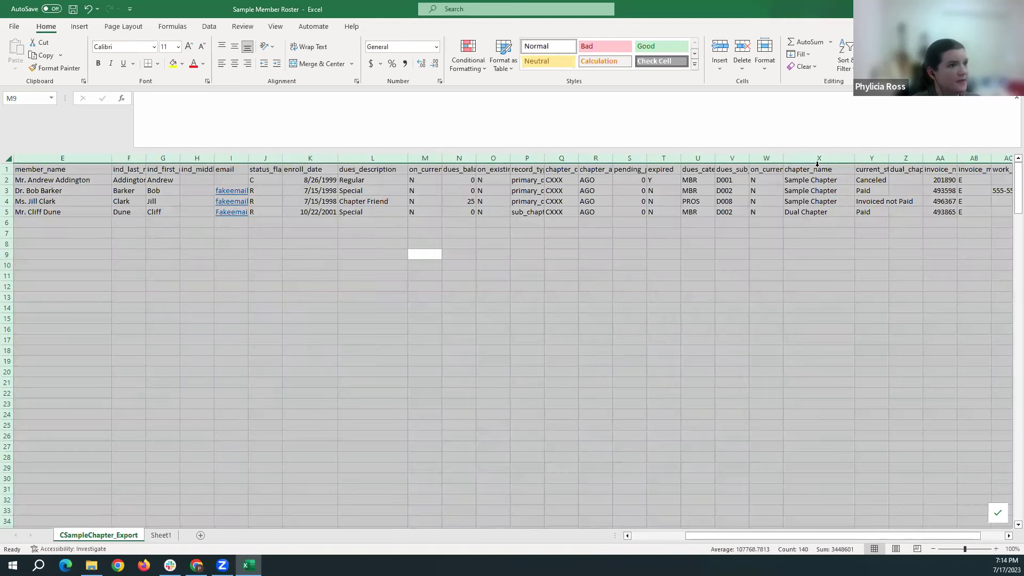
{"action": "left_click", "coordinate": [845, 56]}
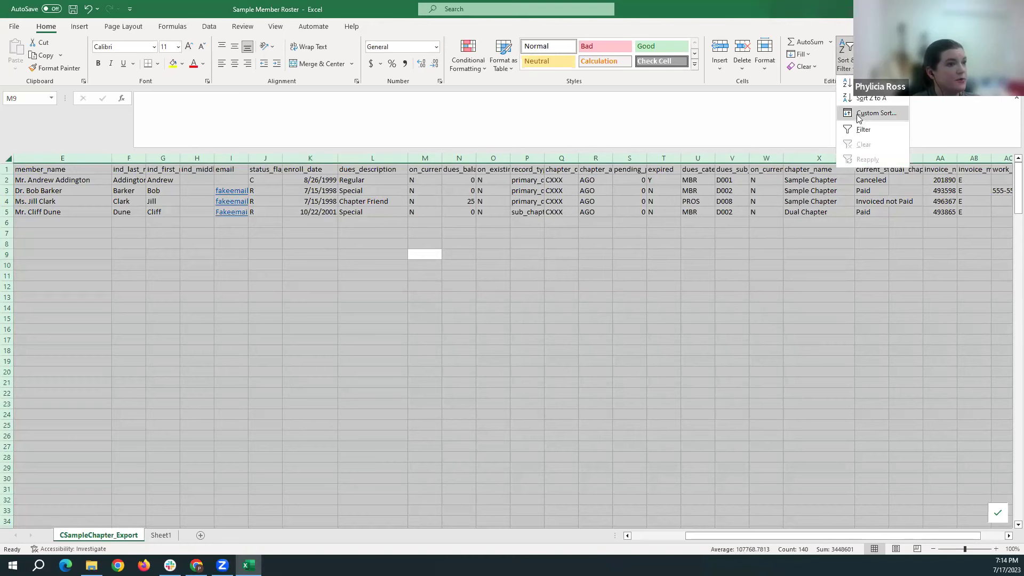
{"action": "left_click", "coordinate": [876, 113]}
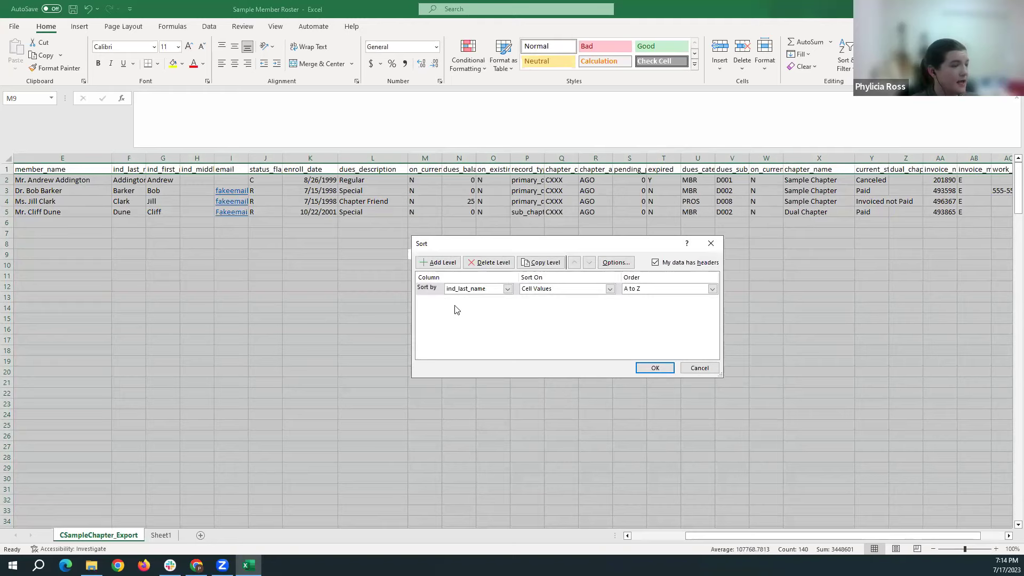
{"action": "left_click", "coordinate": [470, 291]}
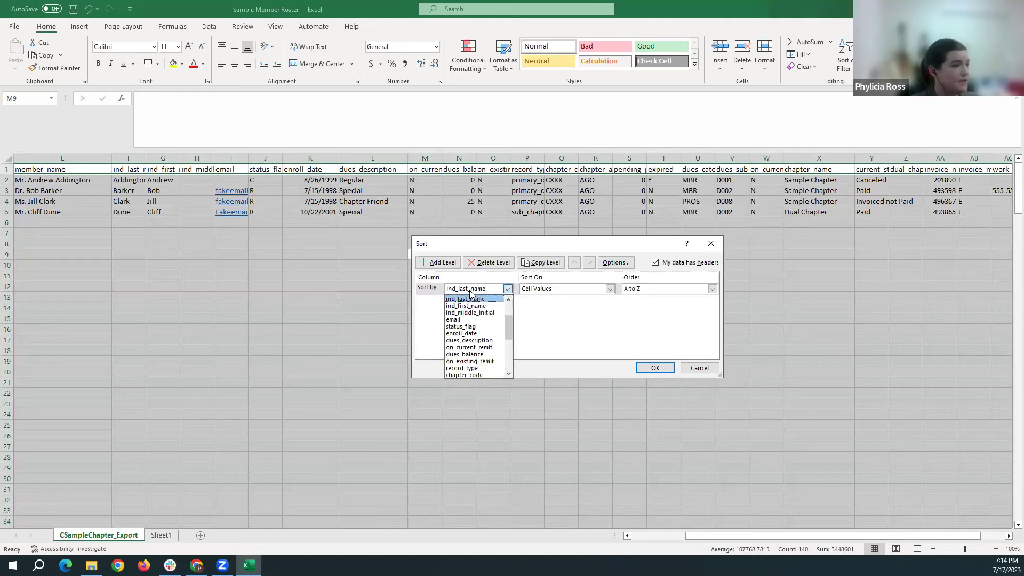
{"action": "left_click", "coordinate": [476, 341]}
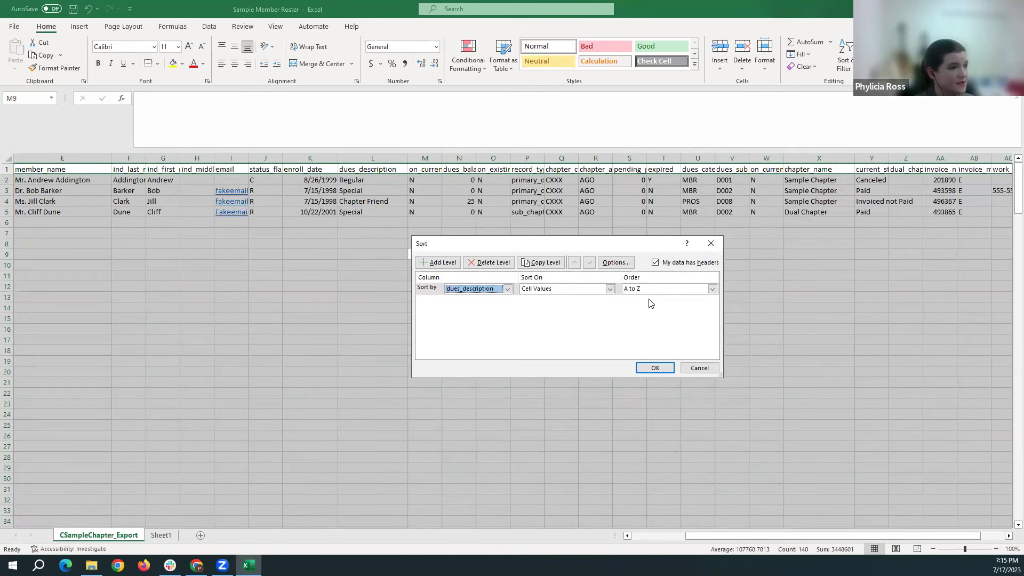
- Add a second sort level by ind_last_name from A to Z and apply the custom sort
{"action": "left_click", "coordinate": [432, 262]}
{"action": "left_click", "coordinate": [461, 302]}
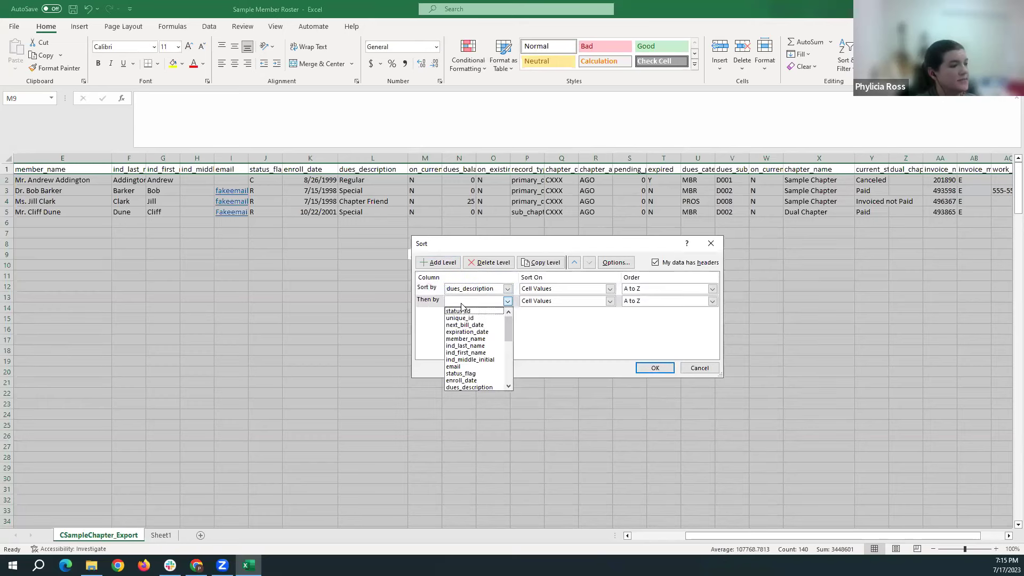
{"action": "left_click", "coordinate": [476, 346]}
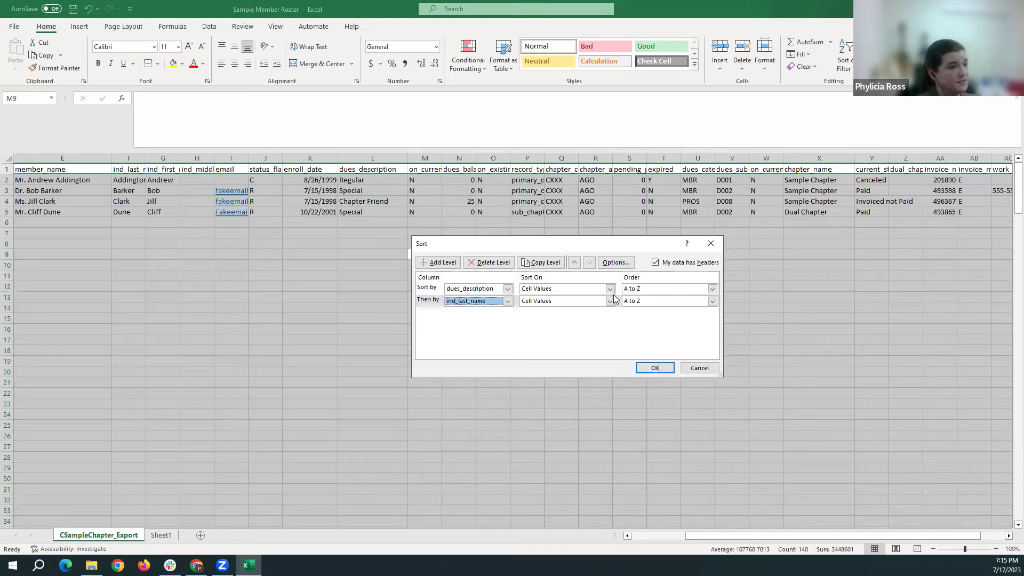
{"action": "left_click", "coordinate": [651, 367]}
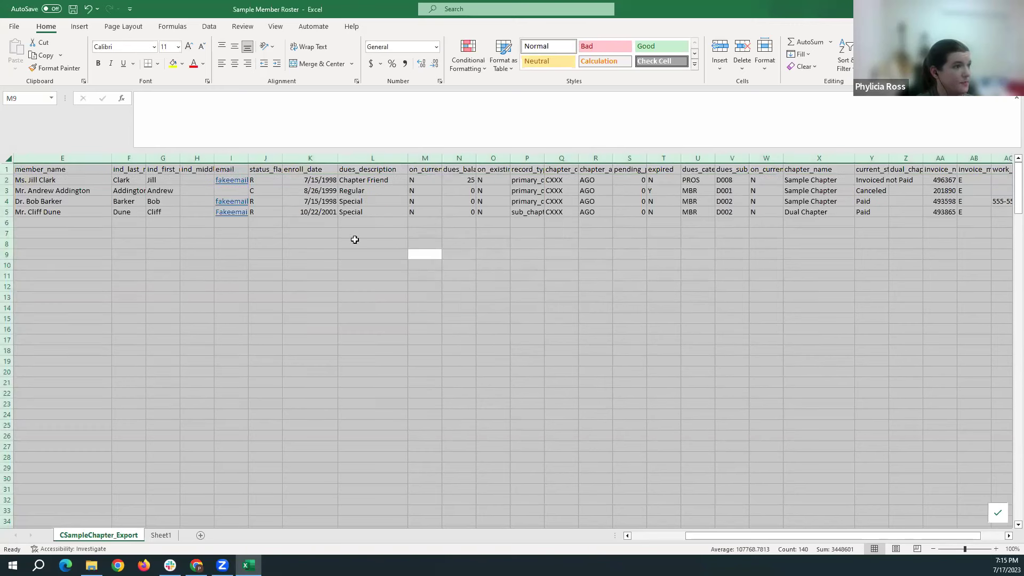
- Check the sorted order of the dues_description values and of the last names within the Special rows
{"action": "left_click", "coordinate": [355, 242]}
{"action": "left_click", "coordinate": [365, 181]}
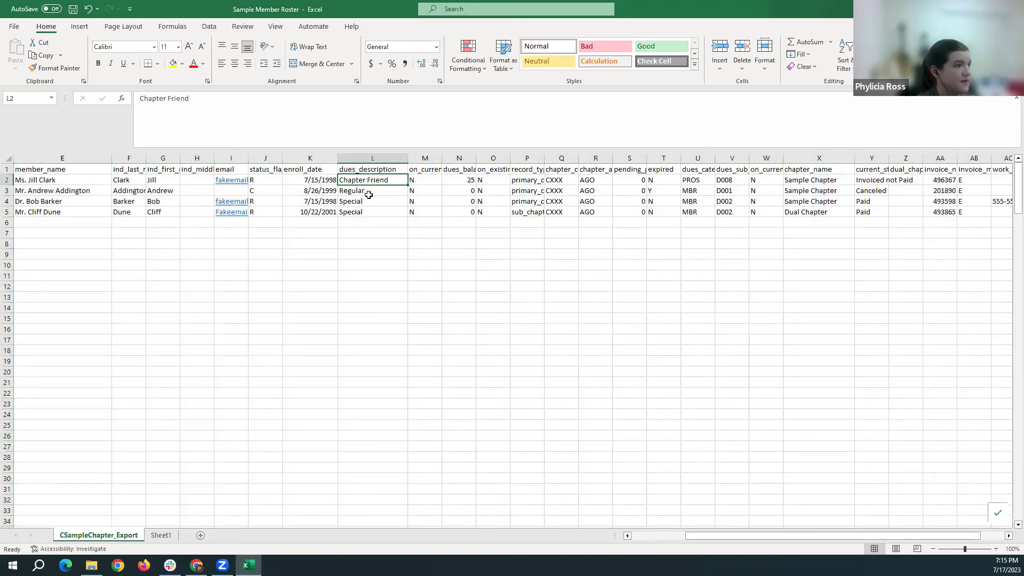
{"action": "left_click", "coordinate": [369, 192]}
{"action": "left_click", "coordinate": [371, 202]}
{"action": "left_click", "coordinate": [374, 213]}
{"action": "left_click", "coordinate": [138, 201]}
{"action": "left_click", "coordinate": [134, 212]}
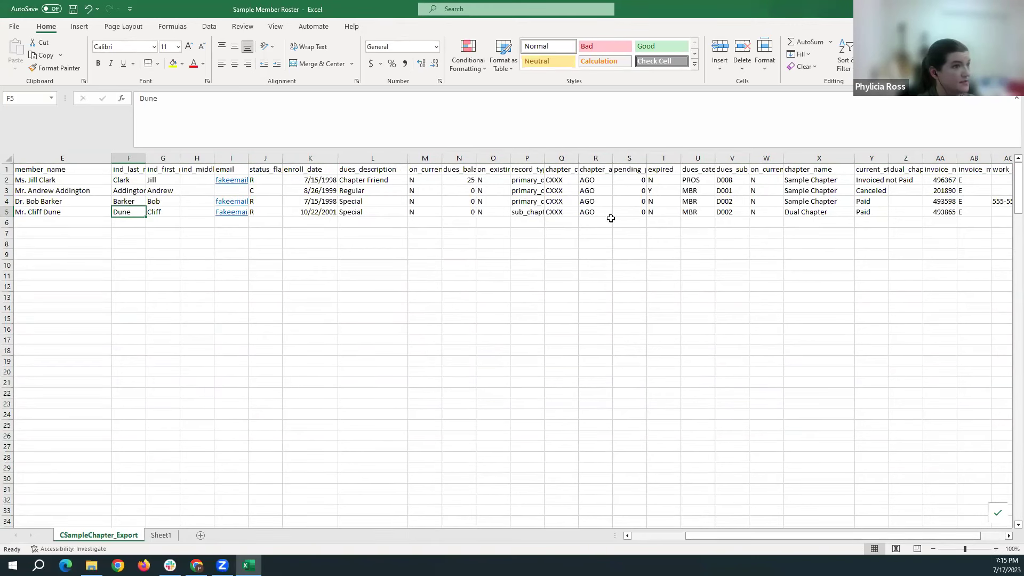
- Try adding ten blank levels to the custom sort and discard them without sorting
{"action": "left_click", "coordinate": [841, 64]}
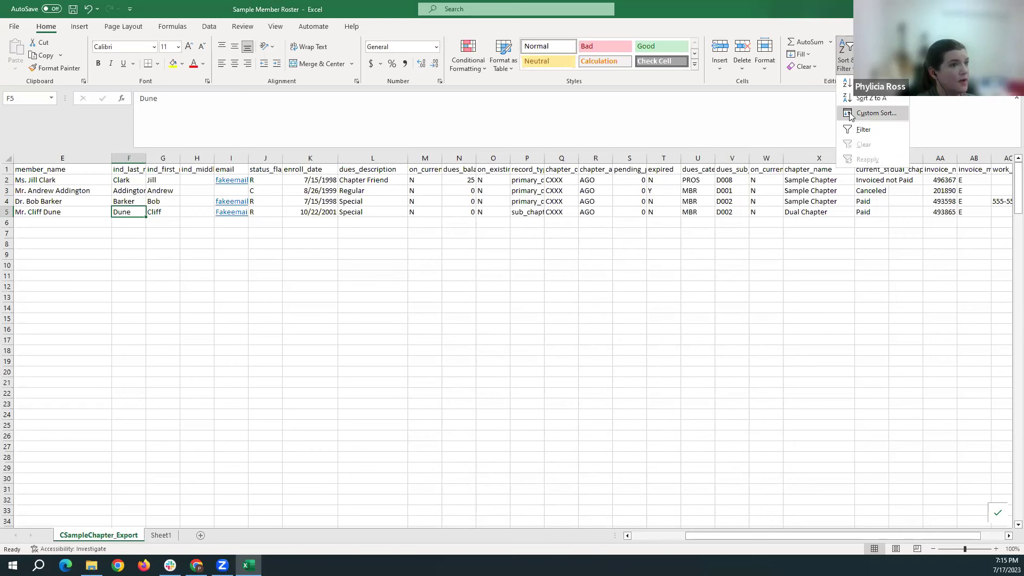
{"action": "left_click", "coordinate": [853, 114]}
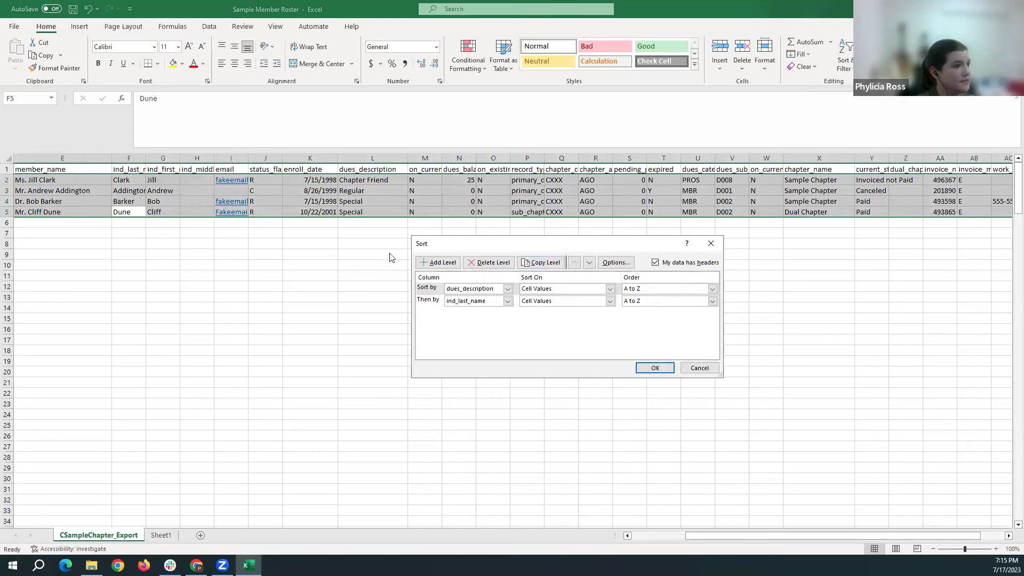
{"action": "left_click", "coordinate": [436, 262]}
{"action": "left_click", "coordinate": [436, 263]}
{"action": "left_click", "coordinate": [436, 263]}
{"action": "left_click", "coordinate": [436, 262]}
{"action": "left_click", "coordinate": [436, 262]}
{"action": "left_click", "coordinate": [437, 262]}
{"action": "left_click", "coordinate": [436, 263]}
{"action": "left_click", "coordinate": [437, 263]}
{"action": "left_click", "coordinate": [436, 262]}
{"action": "left_click", "coordinate": [437, 263]}
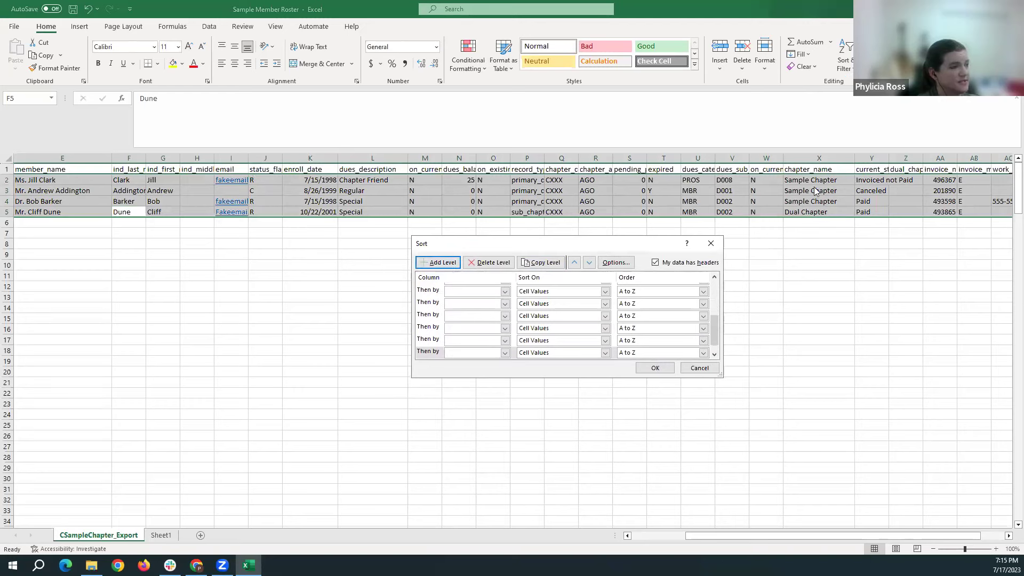
{"action": "left_click", "coordinate": [700, 368]}
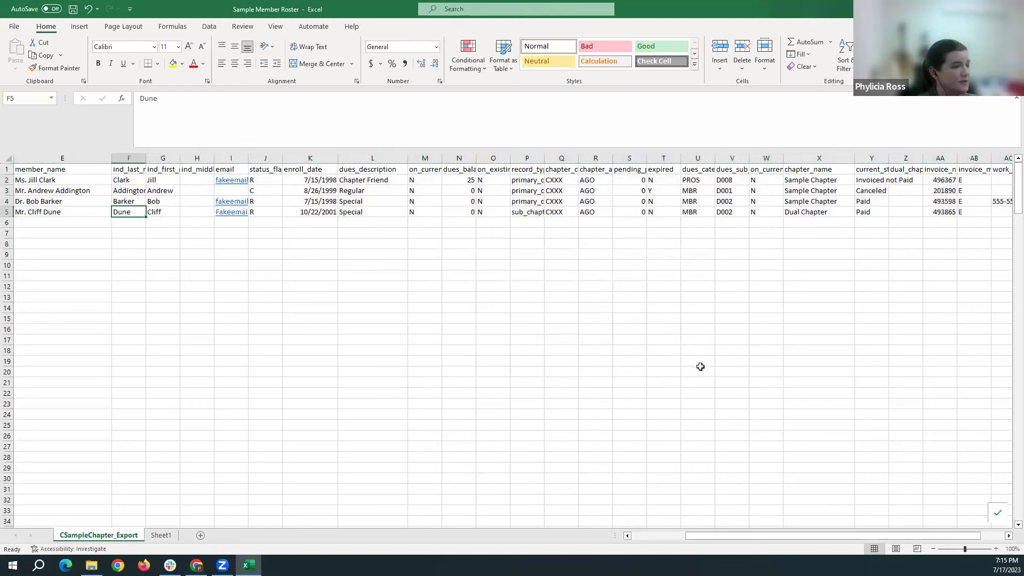
{"action": "left_click", "coordinate": [563, 274]}
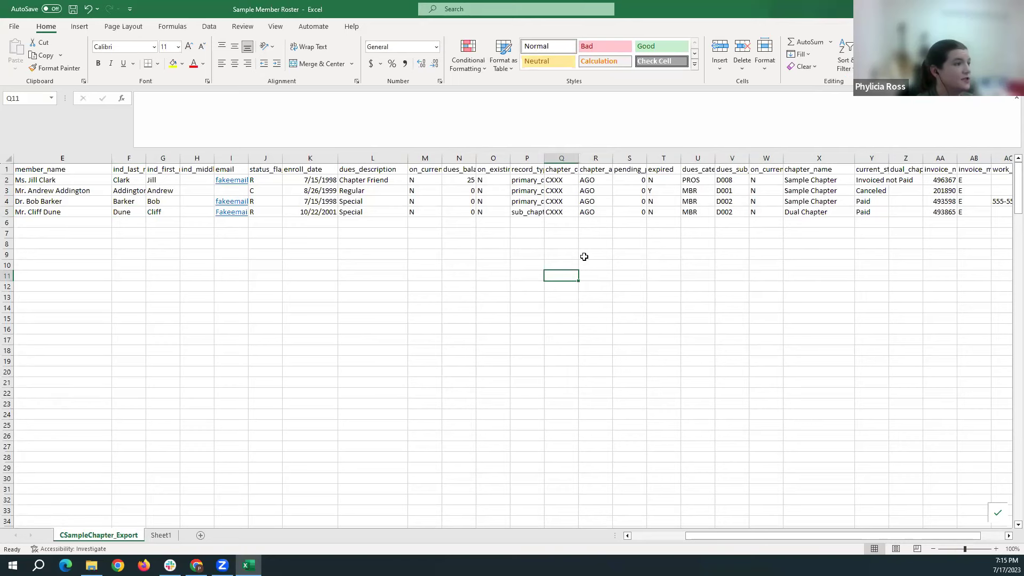
{"action": "left_click_drag", "start_coordinate": [841, 535], "coordinate": [766, 540]}
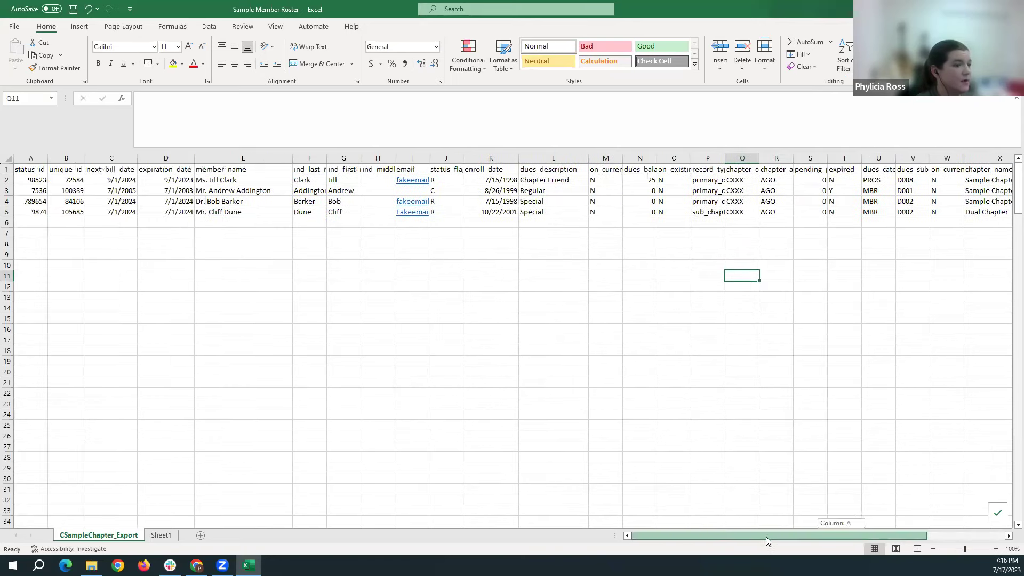
- Search the sheet for the row 2 member's first name and cycle through the matching cells
{"action": "left_click", "coordinate": [505, 250]}
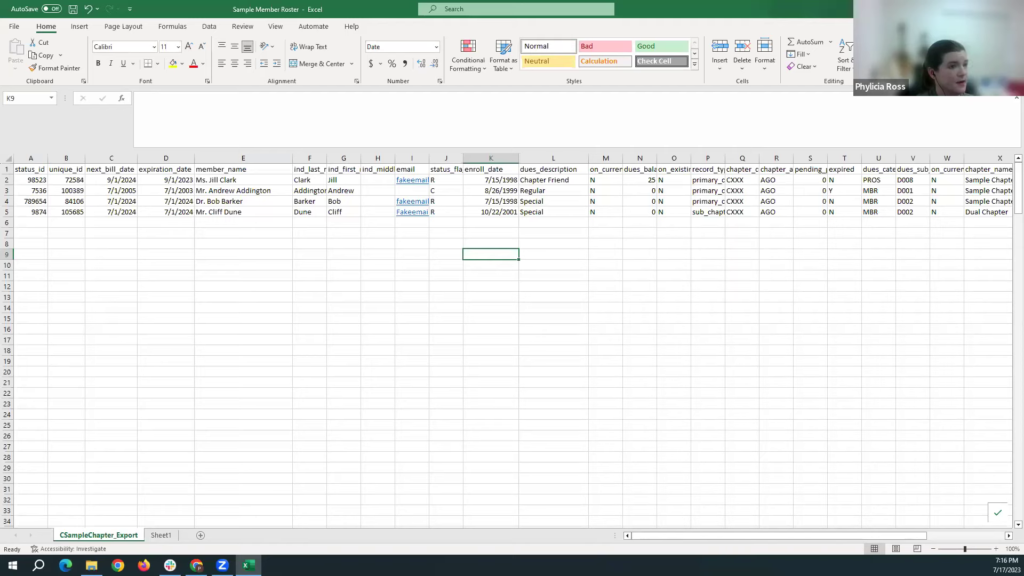
{"action": "left_click", "coordinate": [872, 59]}
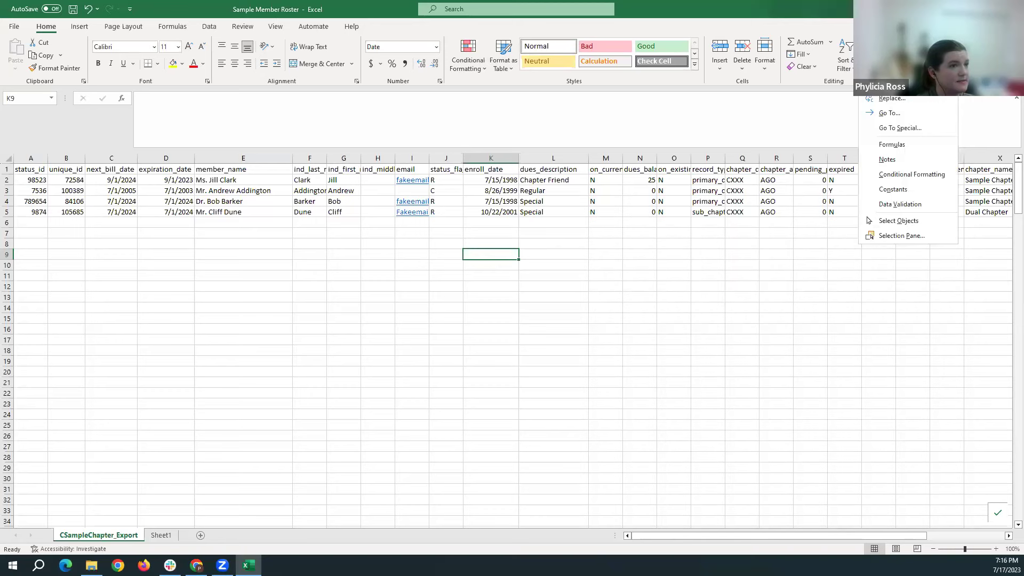
{"action": "left_click", "coordinate": [888, 84]}
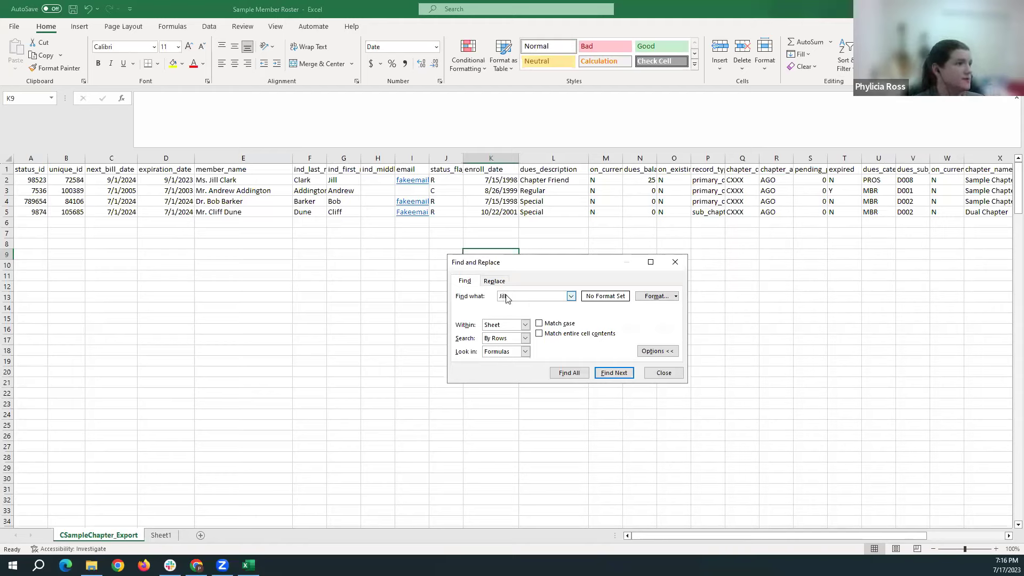
{"action": "left_click", "coordinate": [614, 373]}
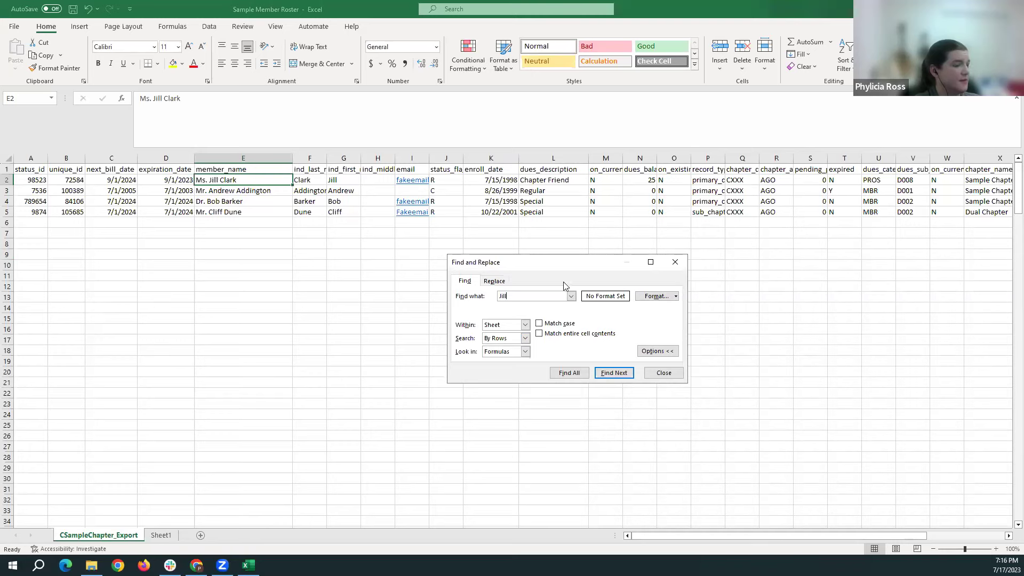
{"action": "left_click", "coordinate": [614, 372]}
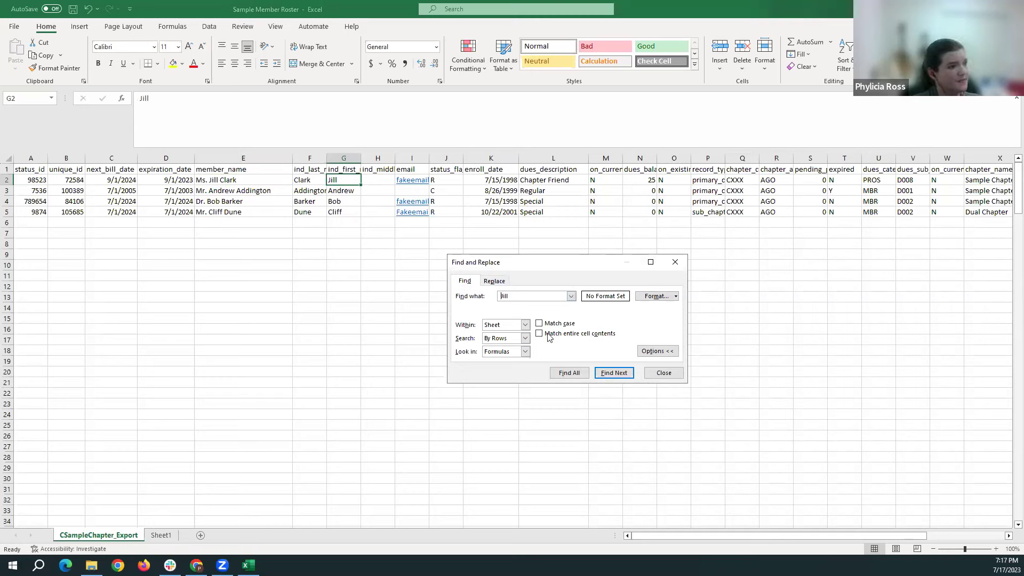
{"action": "left_click", "coordinate": [614, 373]}
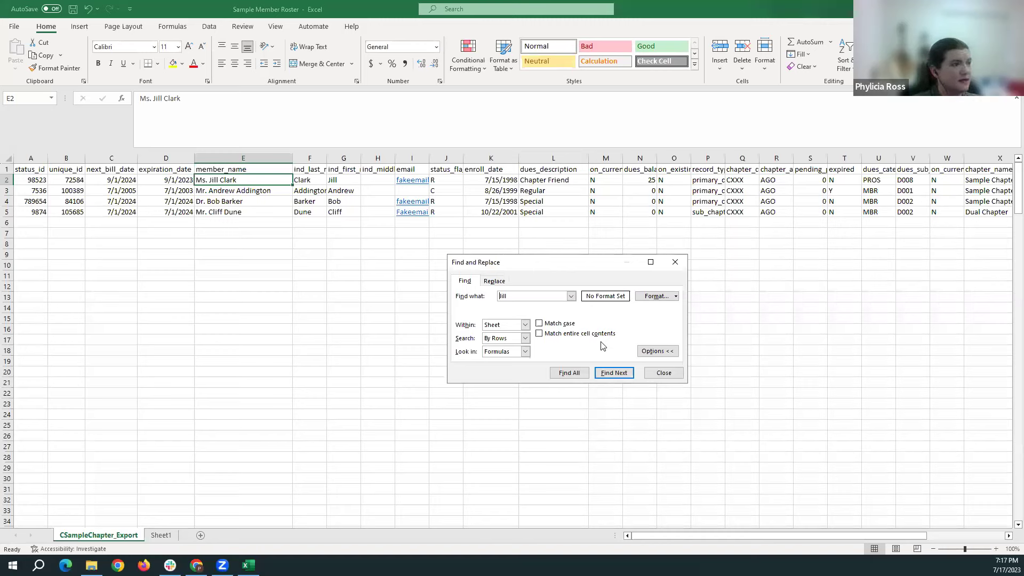
- Find and replace the row 2 member's last name with a new last name, one match at a time, in F2 and E2
{"action": "left_click", "coordinate": [494, 283]}
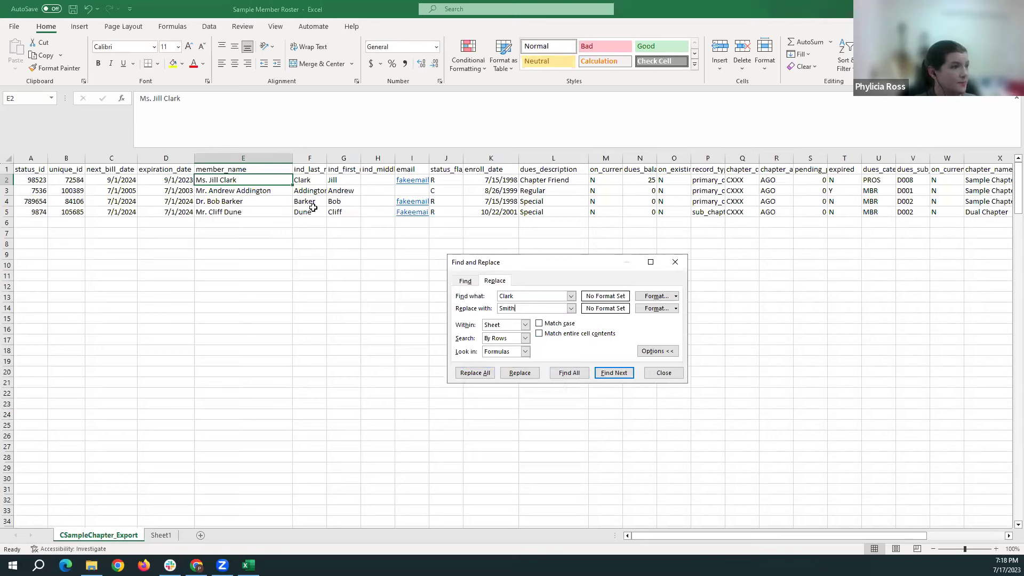
{"action": "left_click", "coordinate": [607, 374]}
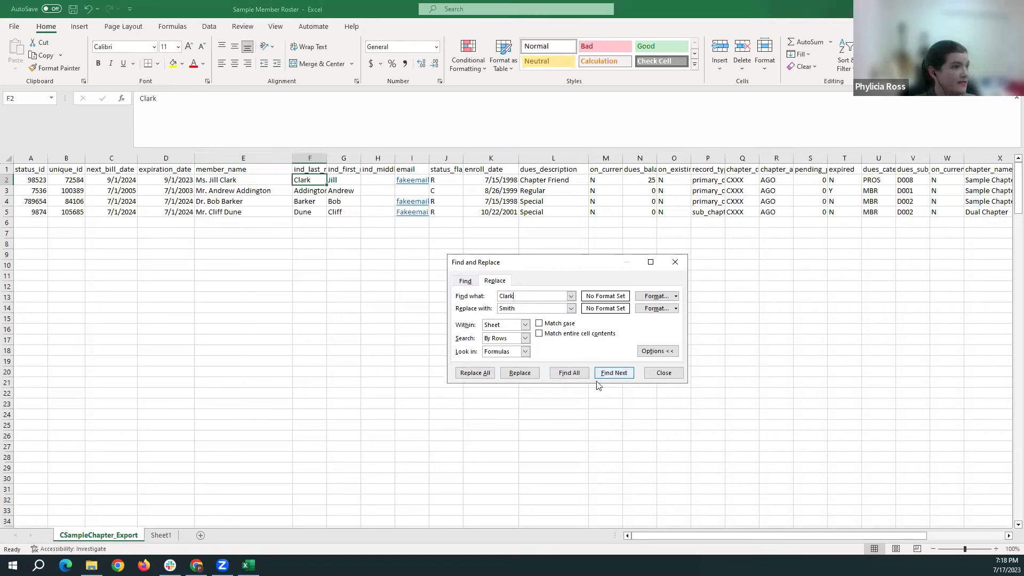
{"action": "left_click", "coordinate": [530, 376]}
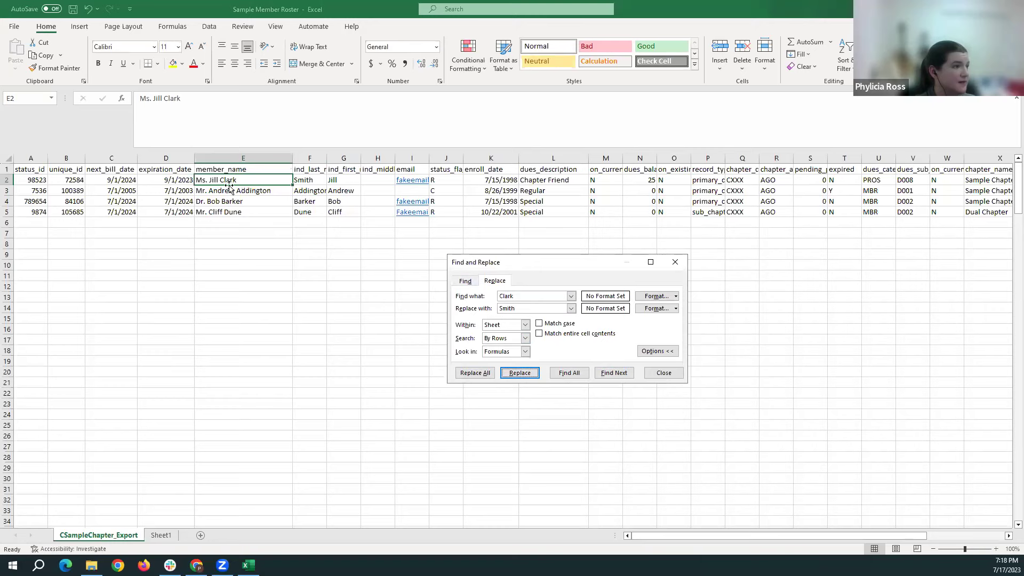
{"action": "left_click", "coordinate": [520, 373]}
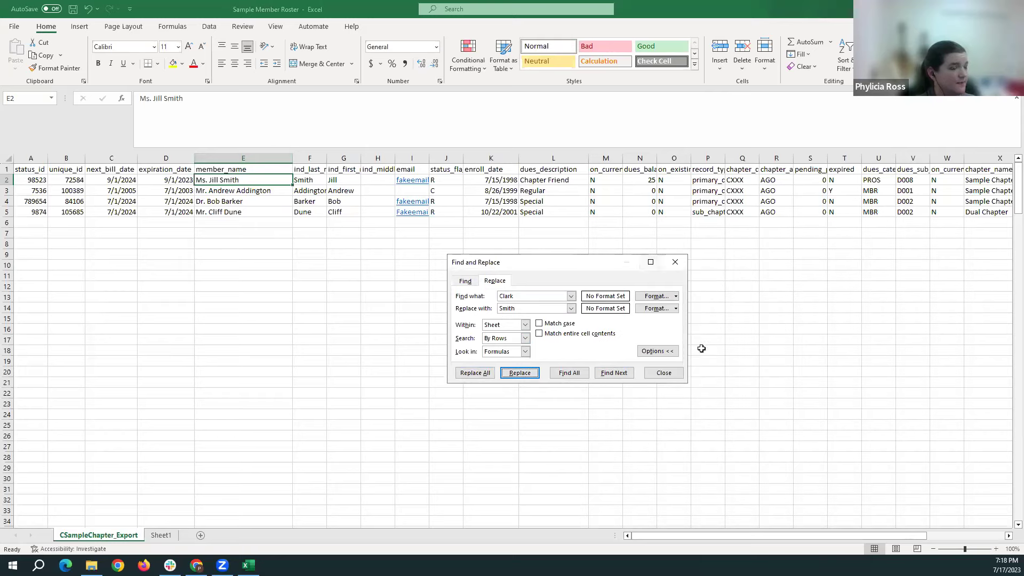
- Replace all occurrences of "Special" with "Very Special" in the sheet and close Find and Replace
{"action": "left_click", "coordinate": [540, 294]}
{"action": "left_click_drag", "start_coordinate": [515, 296], "coordinate": [415, 284]}
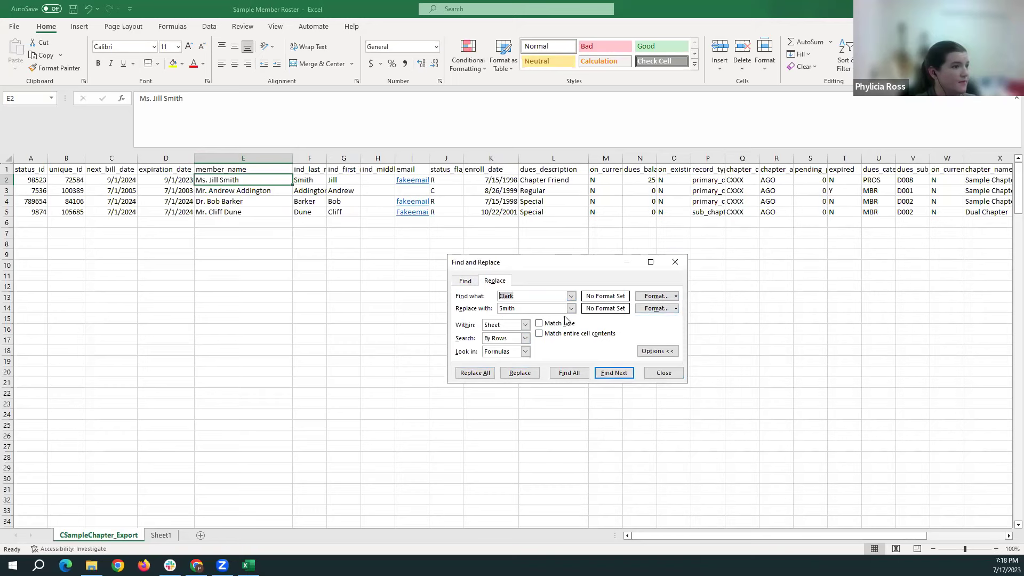
{"action": "type", "text": "Special"}
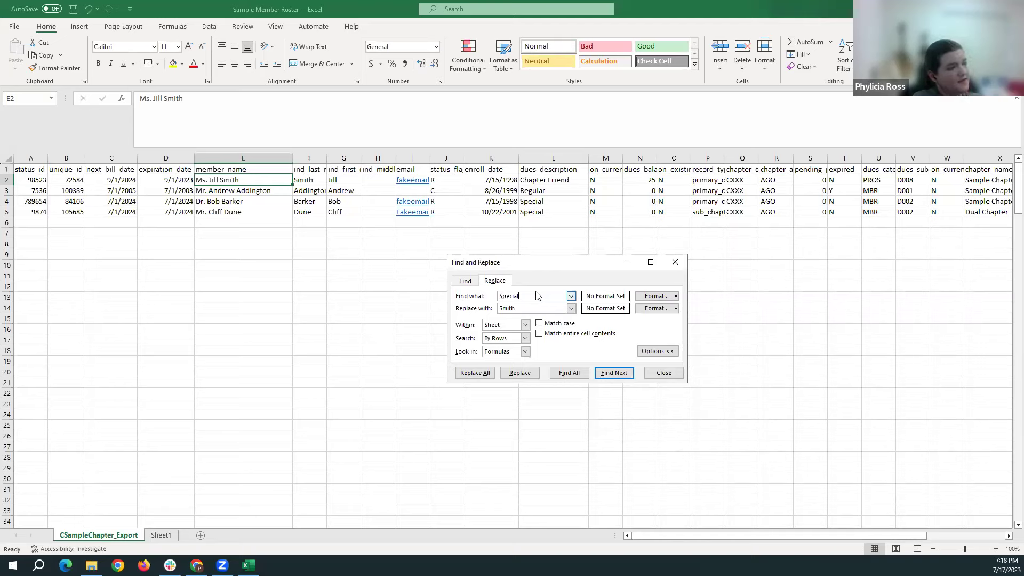
{"action": "key", "text": "Tab"}
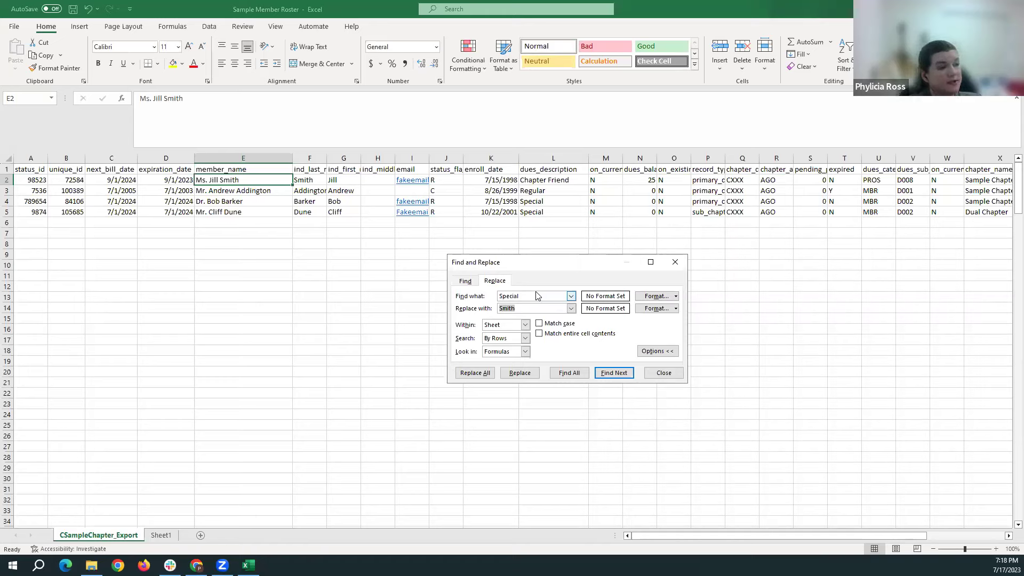
{"action": "key", "text": "BackSpace"}
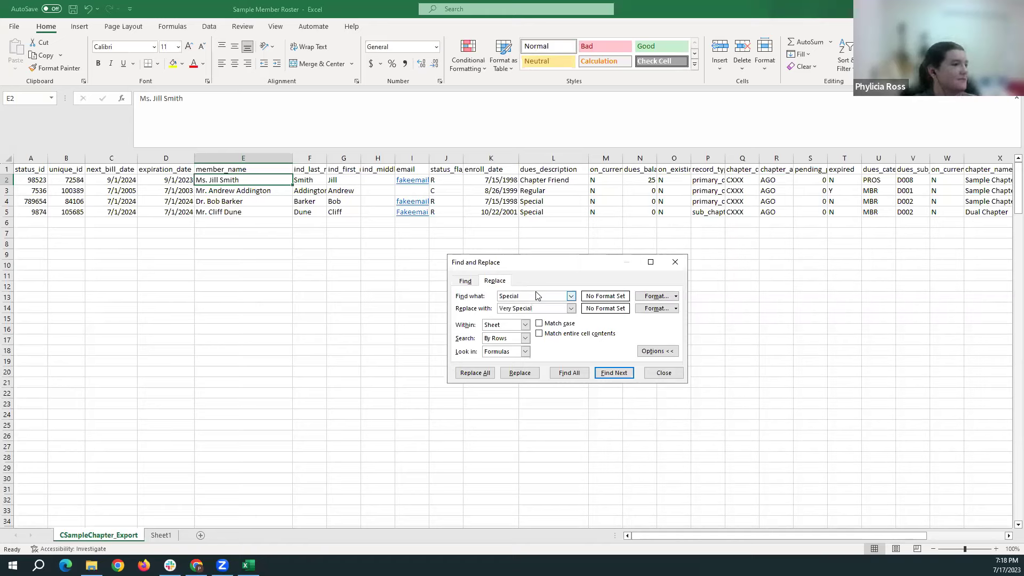
{"action": "left_click", "coordinate": [475, 372]}
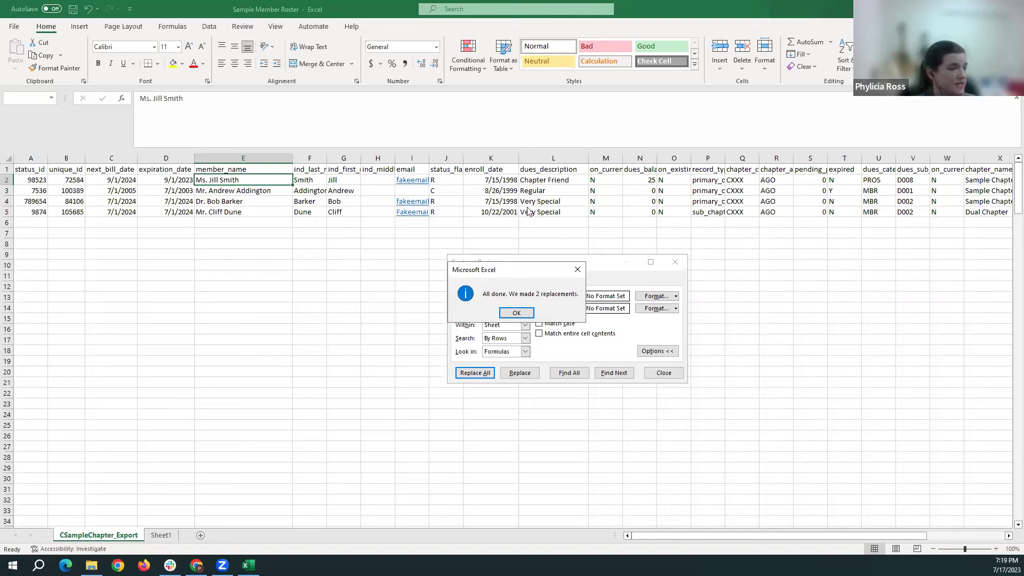
{"action": "left_click", "coordinate": [517, 312]}
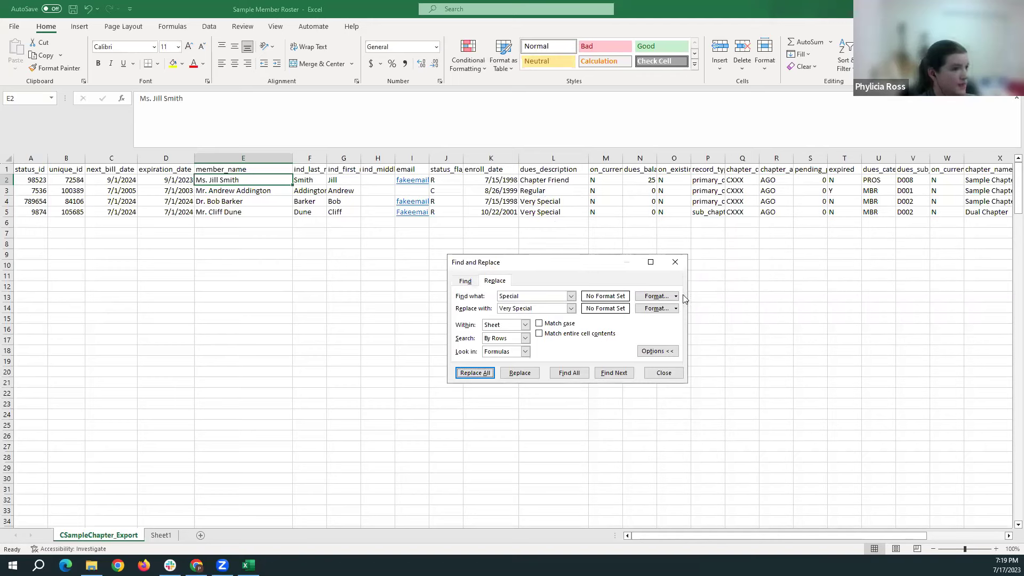
{"action": "left_click", "coordinate": [674, 265]}
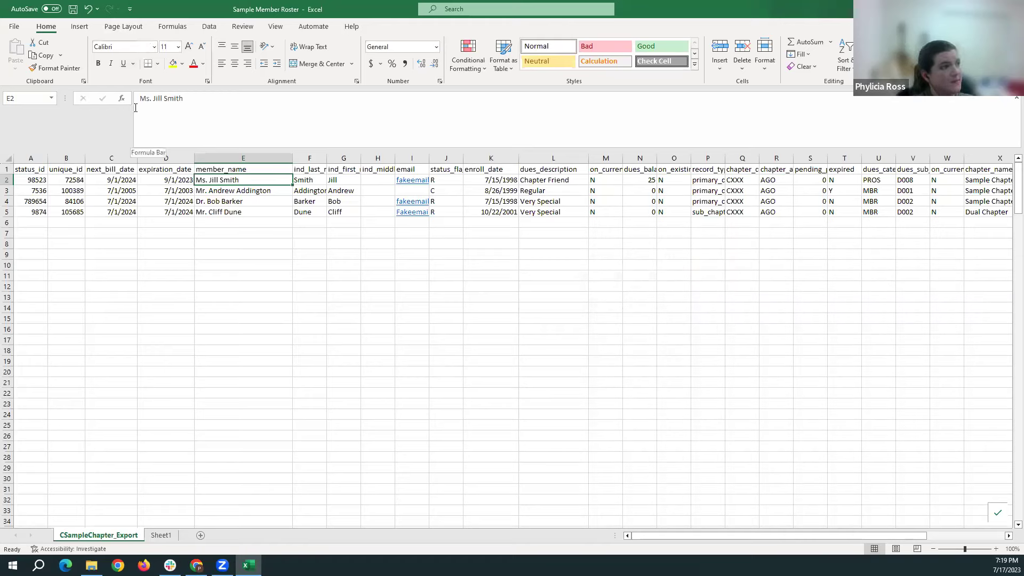
- Set the sheet's page orientation to landscape
{"action": "left_click", "coordinate": [124, 28]}
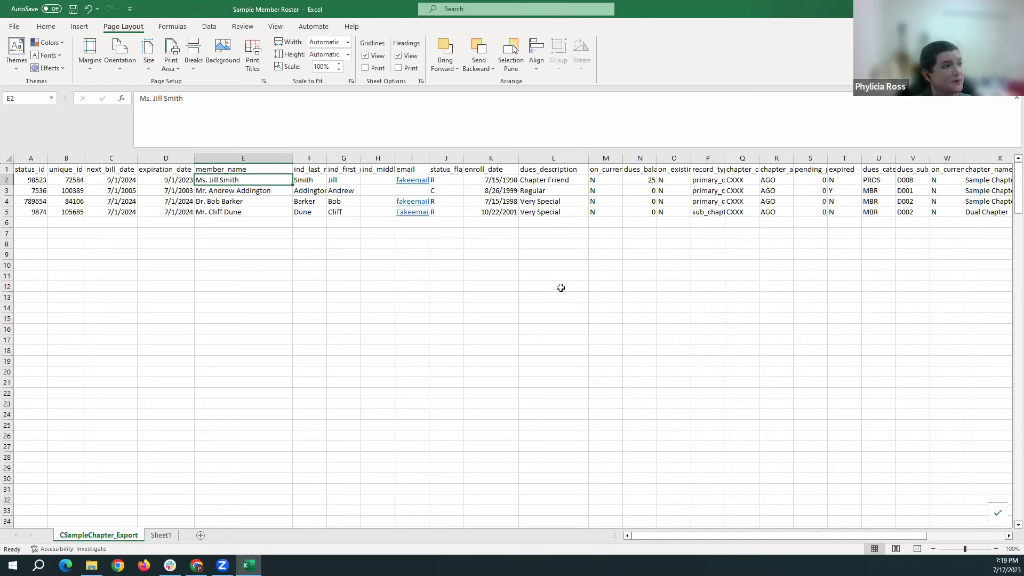
{"action": "left_click", "coordinate": [119, 68]}
{"action": "left_click", "coordinate": [128, 113]}
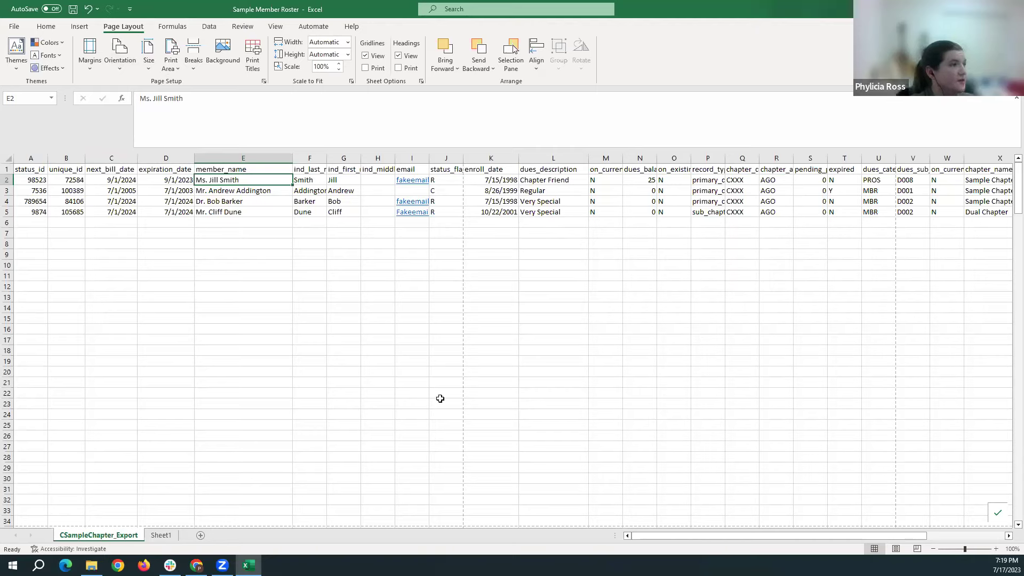
{"action": "left_click", "coordinate": [118, 71]}
{"action": "left_click", "coordinate": [119, 69]}
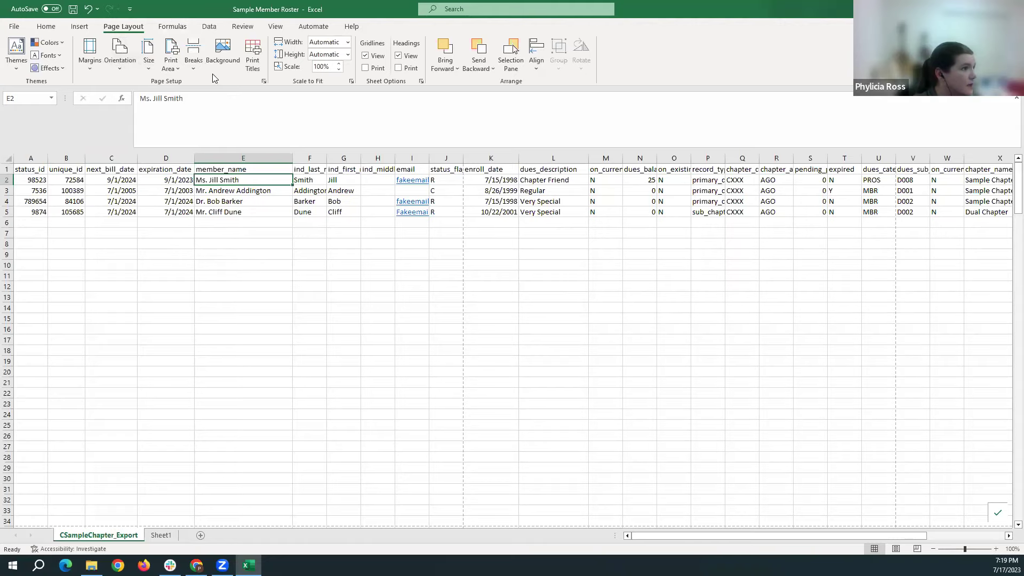
- Preview the sheet's page breaks at full window size and return to the normal view
{"action": "double_click", "coordinate": [179, 7]}
{"action": "left_click", "coordinate": [255, 83]}
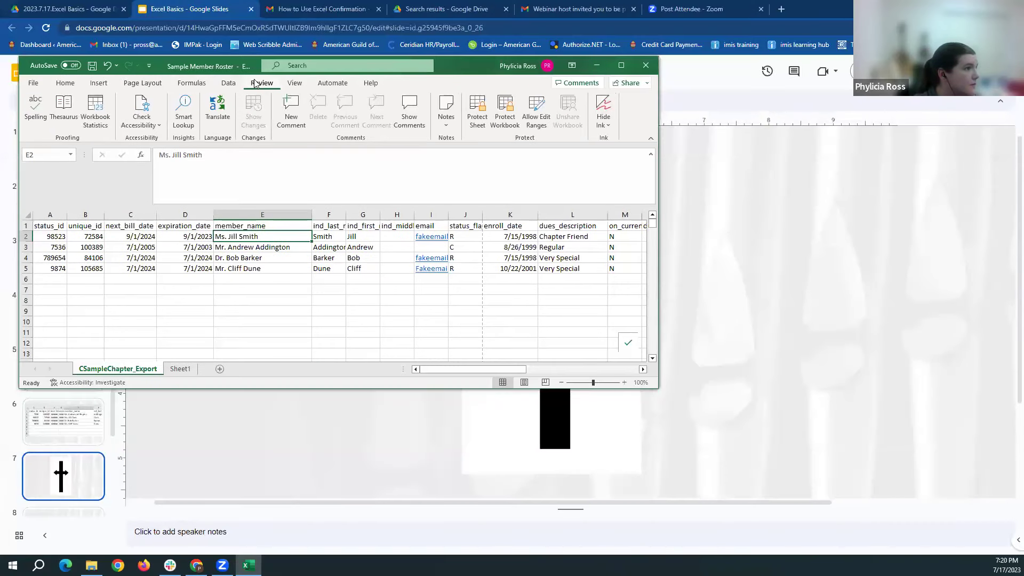
{"action": "left_click", "coordinate": [288, 86]}
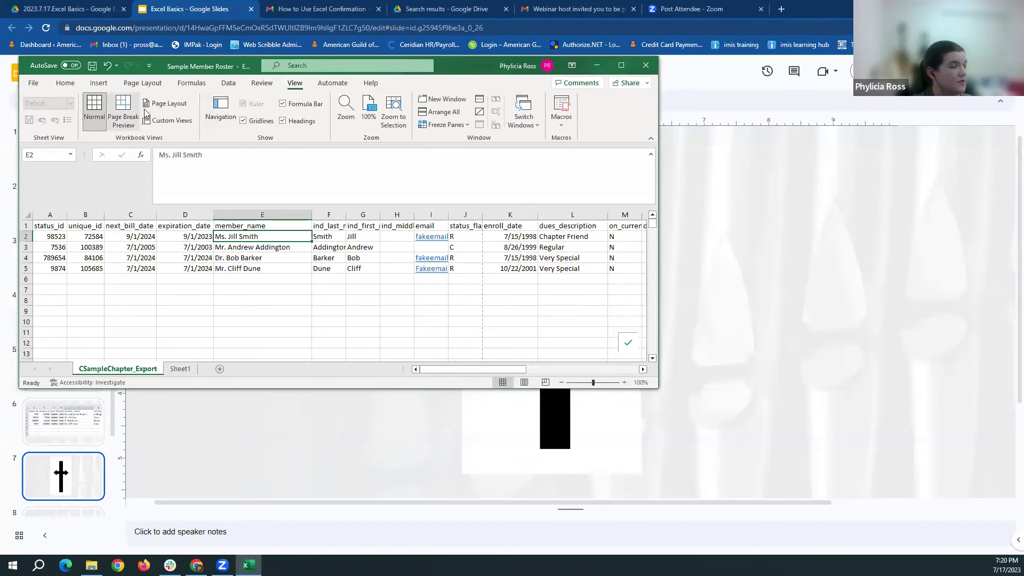
{"action": "left_click", "coordinate": [621, 65]}
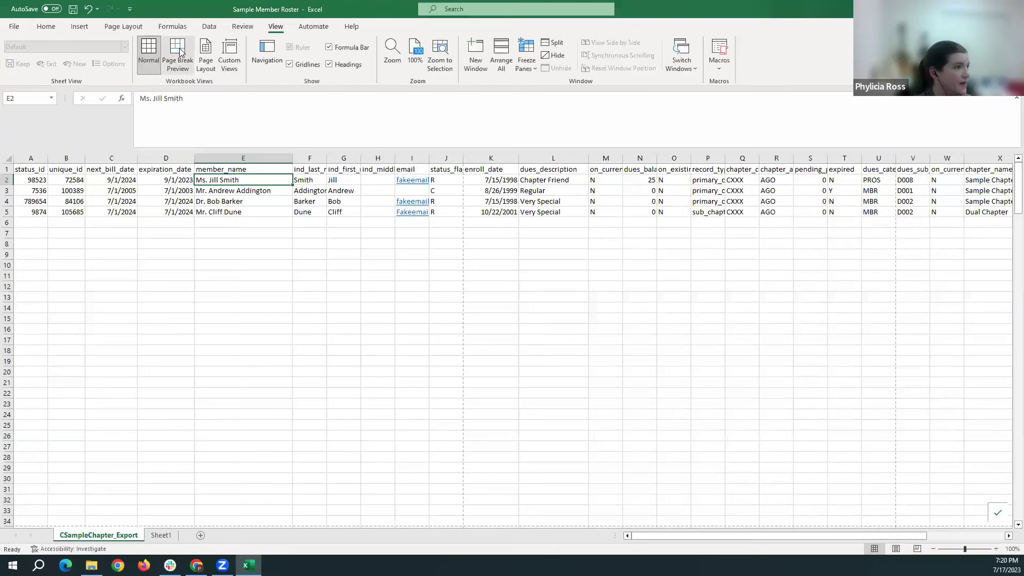
{"action": "left_click", "coordinate": [178, 53]}
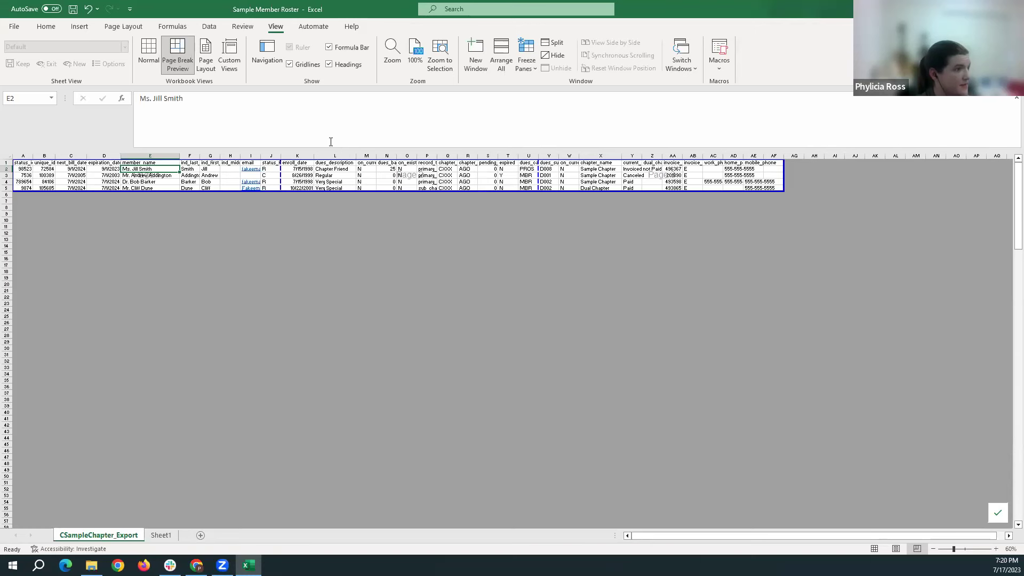
{"action": "key", "text": "ctrl+z"}
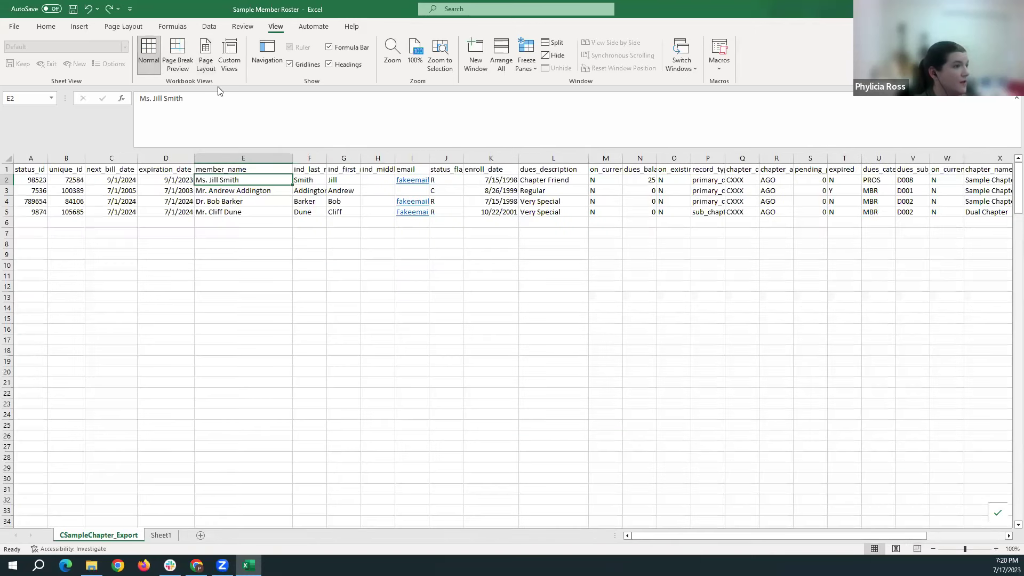
- Show the sheet in Page Layout view and examine how the columns are divided across the printed pages
{"action": "left_click", "coordinate": [207, 62]}
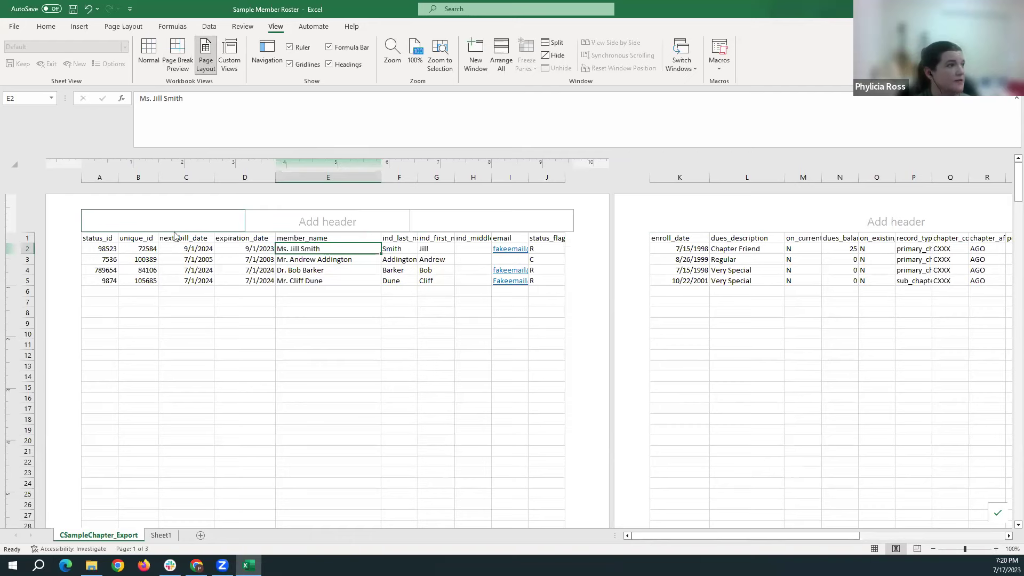
{"action": "left_click_drag", "start_coordinate": [717, 541], "coordinate": [632, 526]}
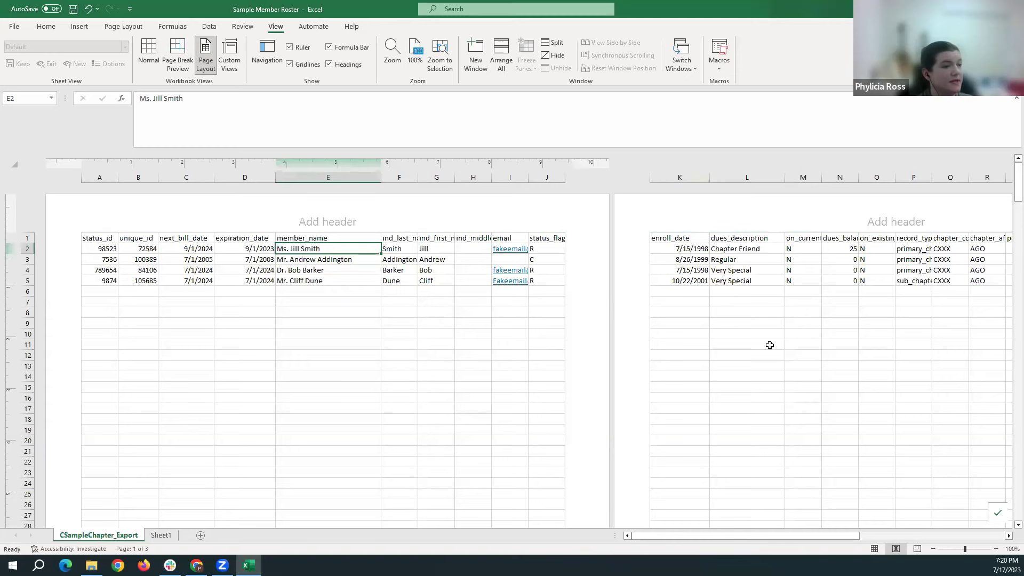
{"action": "left_click_drag", "start_coordinate": [744, 532], "coordinate": [903, 553]}
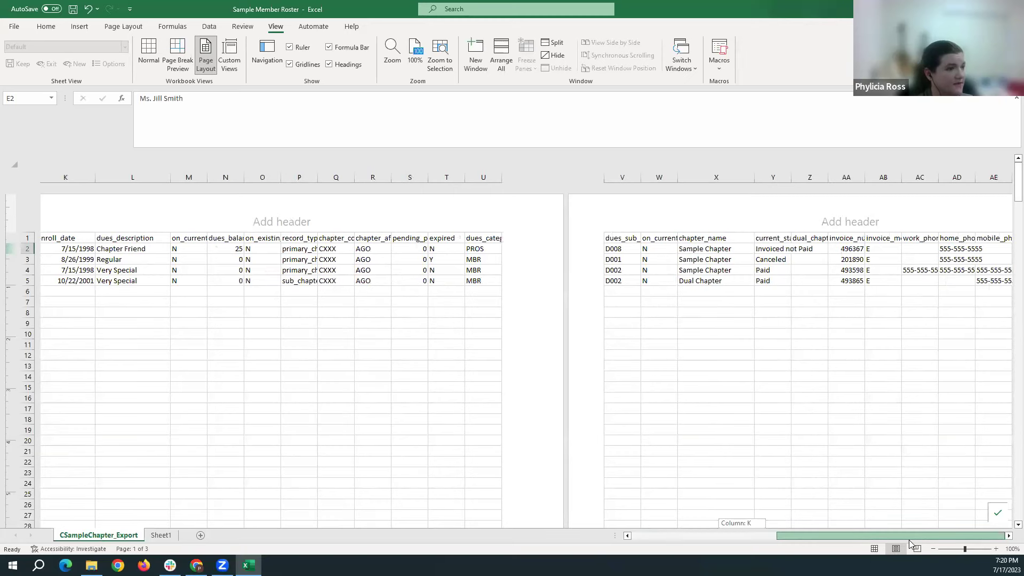
{"action": "left_click_drag", "start_coordinate": [909, 540], "coordinate": [619, 499]}
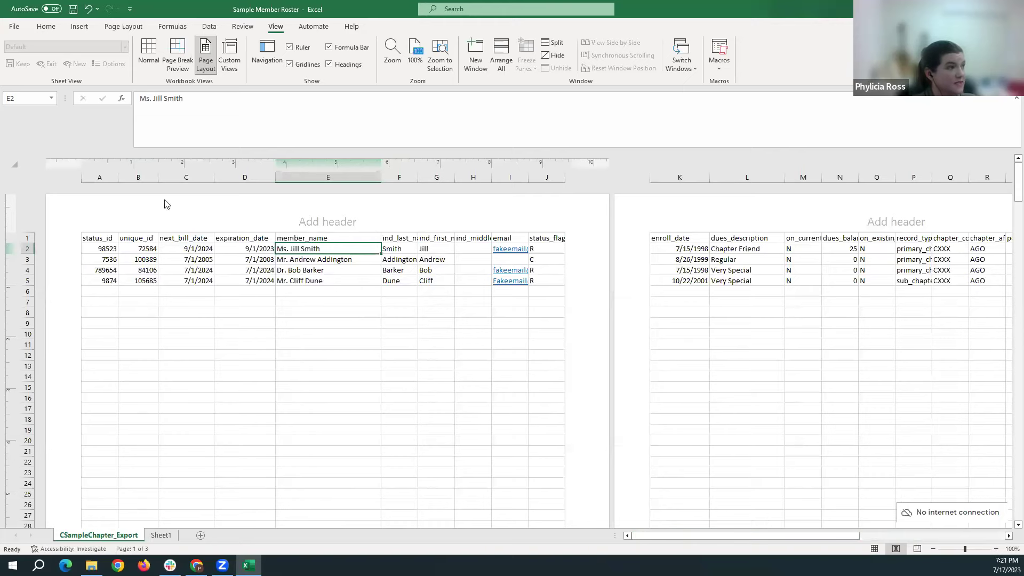
- Open the print preview and examine the print settings for the Sample Member Roster workbook
{"action": "left_click", "coordinate": [14, 30]}
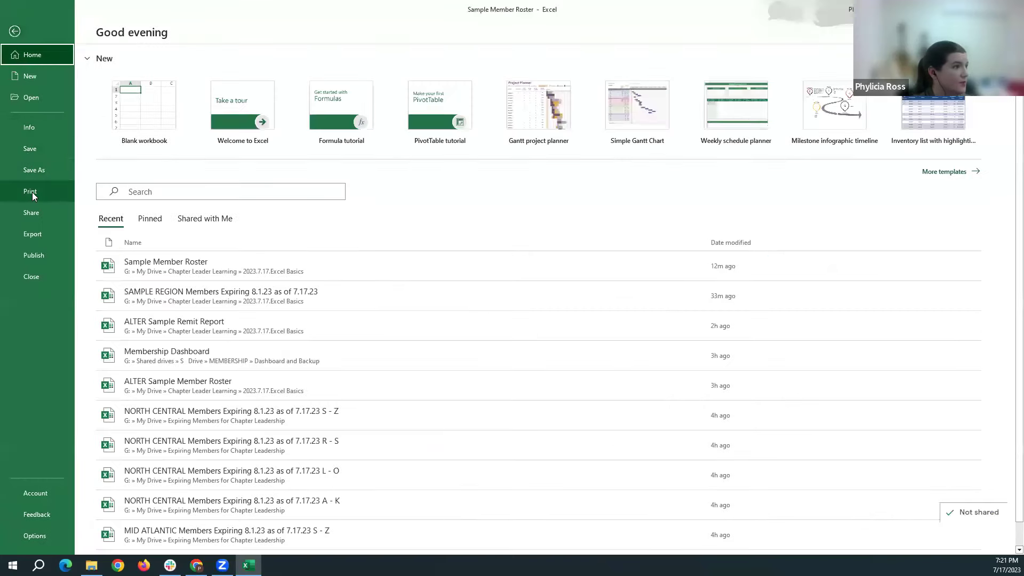
{"action": "left_click", "coordinate": [52, 193]}
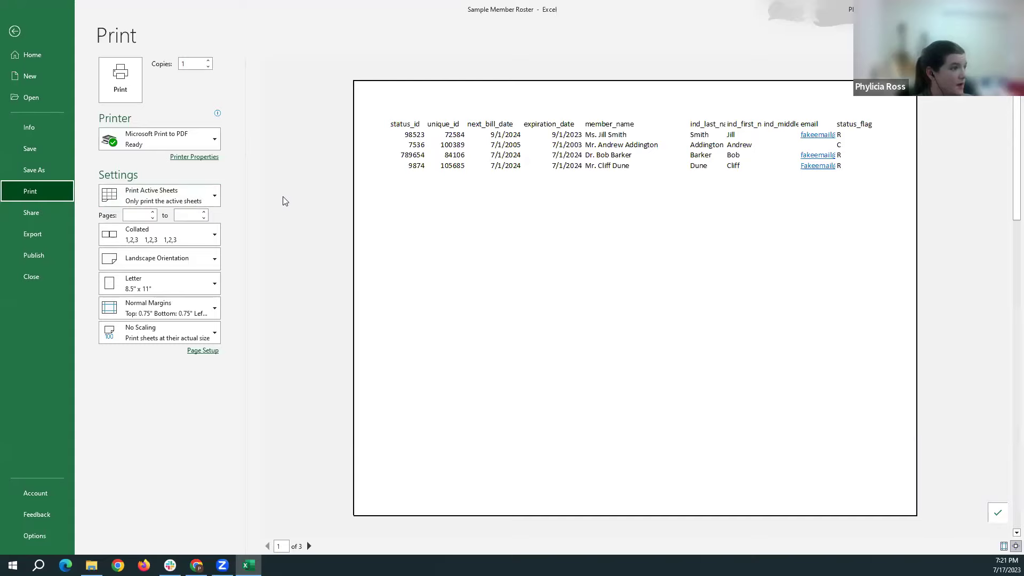
- Choose PDF (*.pdf) as the Save As file type without saving, and open the PDF/XPS export options
{"action": "left_click", "coordinate": [37, 170]}
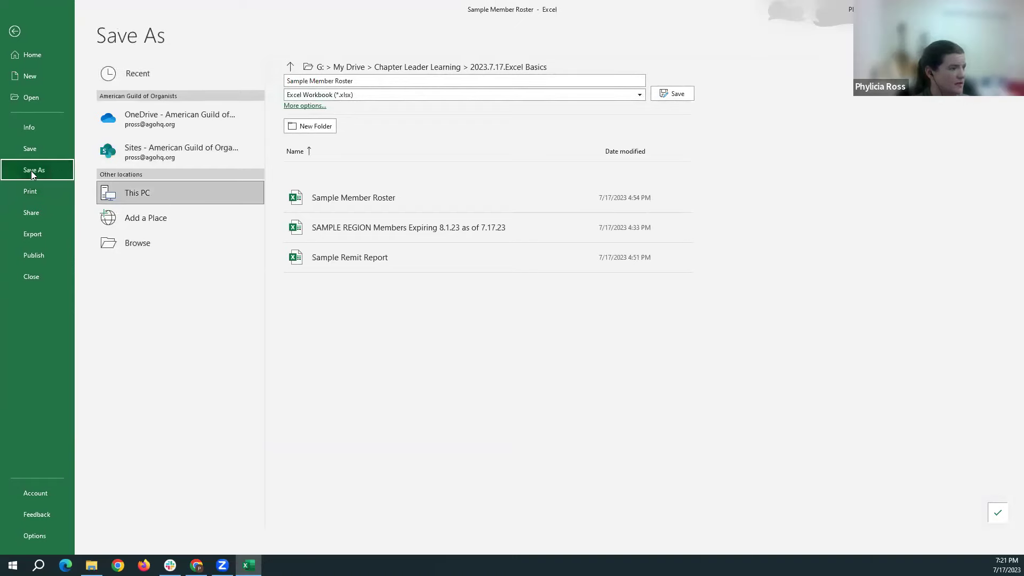
{"action": "left_click", "coordinate": [397, 96]}
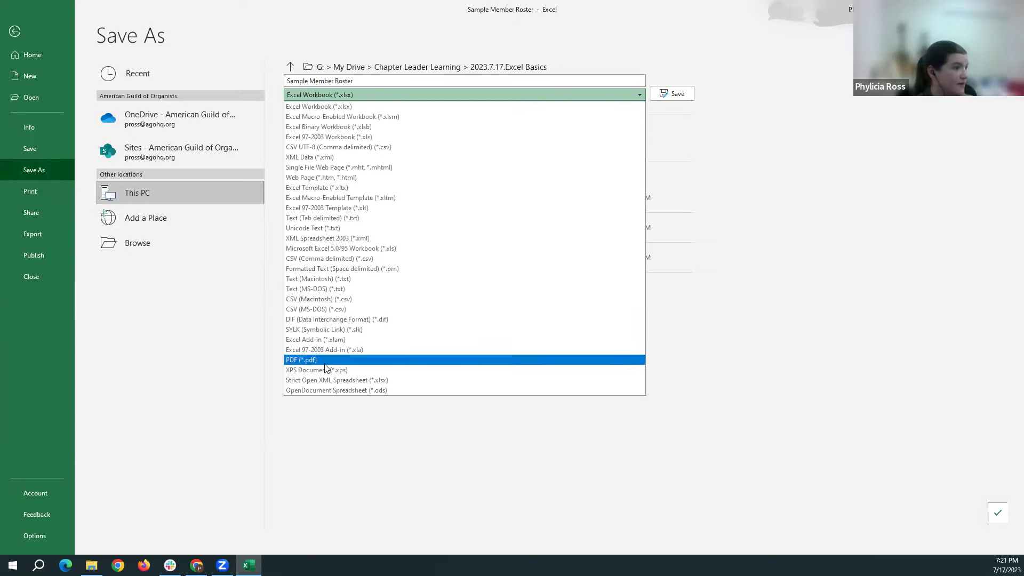
{"action": "left_click", "coordinate": [302, 360]}
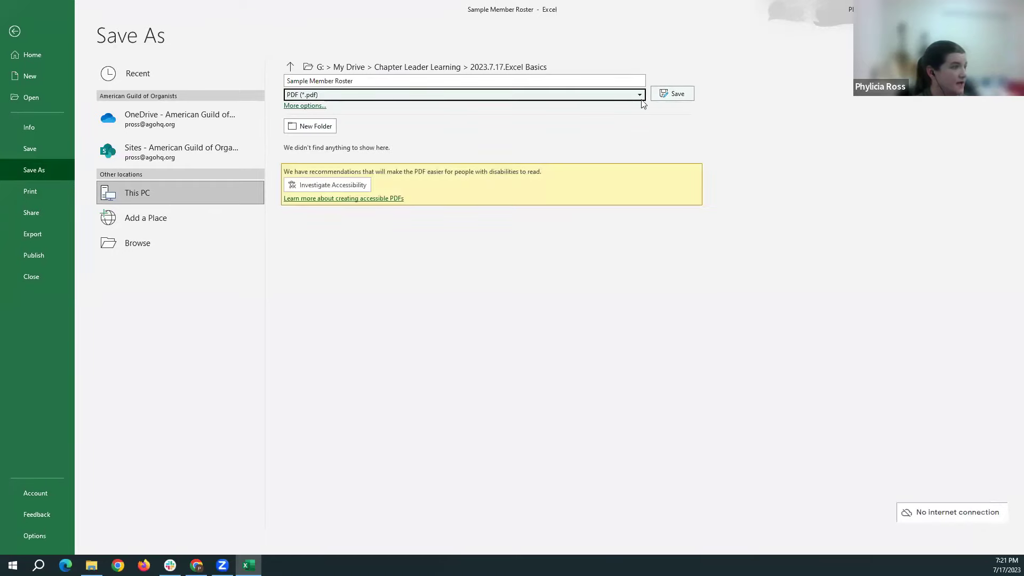
{"action": "left_click", "coordinate": [197, 356]}
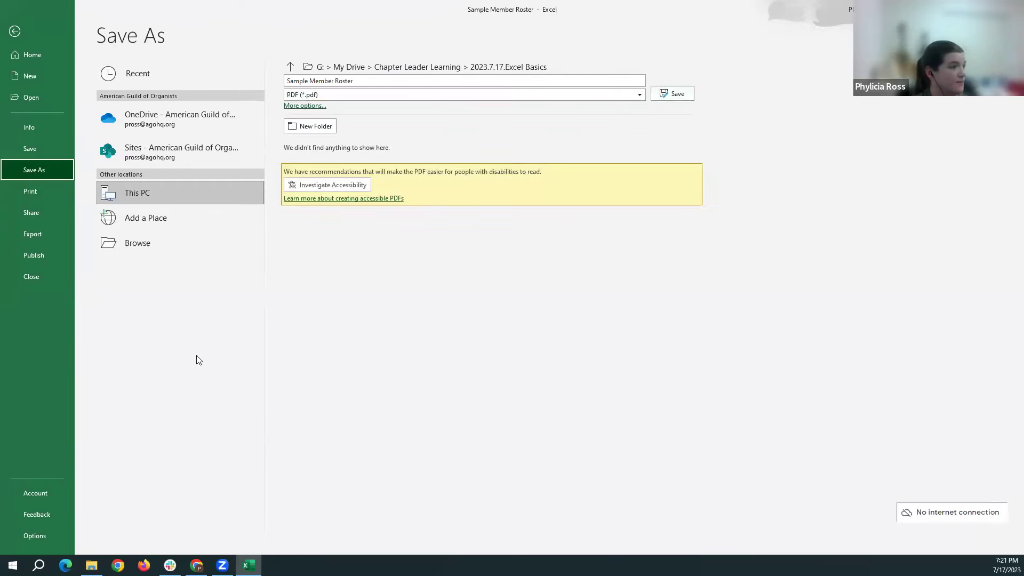
{"action": "left_click", "coordinate": [38, 235]}
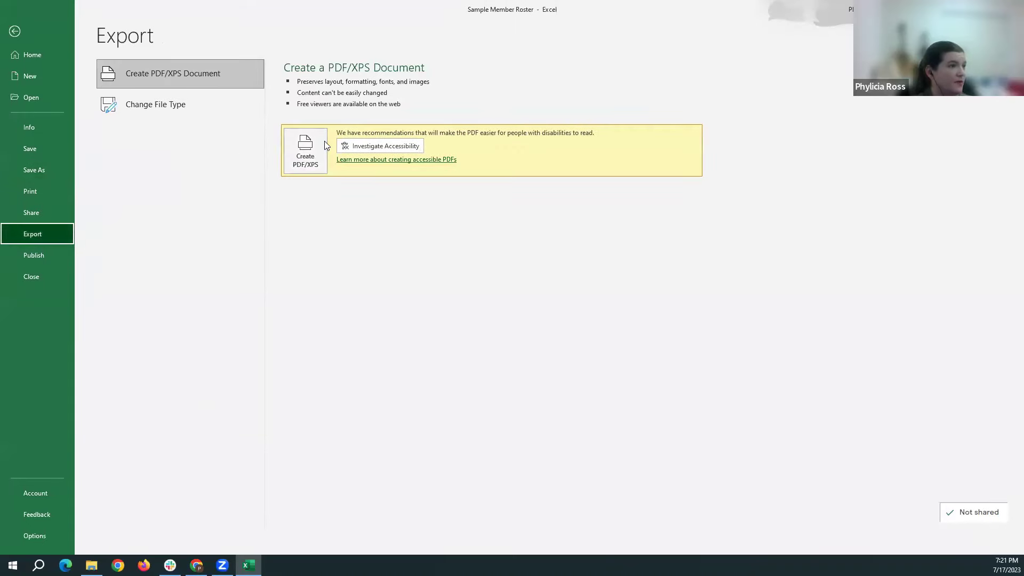